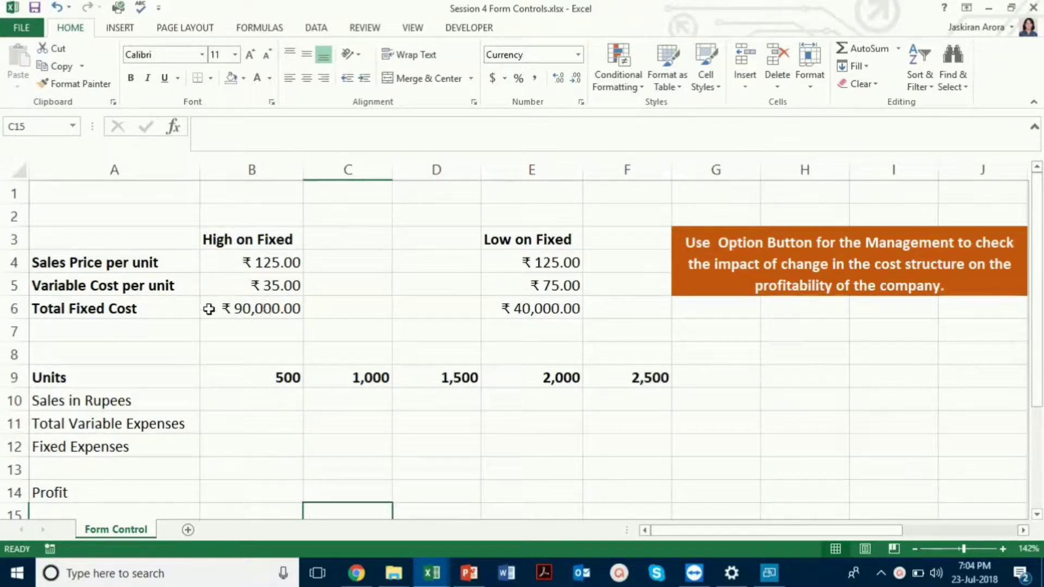
Step: Calculate Sales in Rupees for 500 units in B10 with the formula =B9*$B$4
click(271, 404)
text(=)
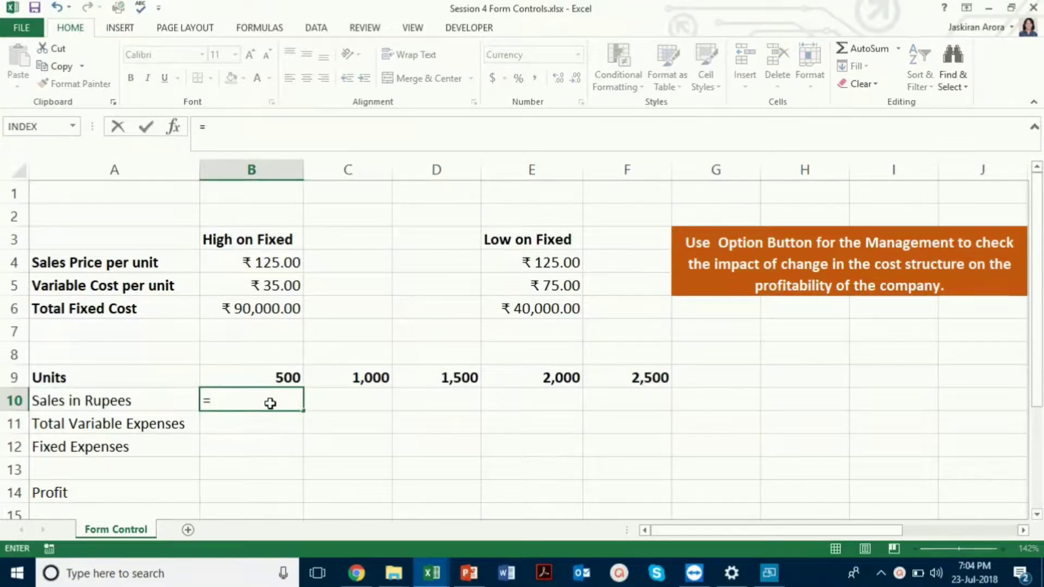
key(Up)
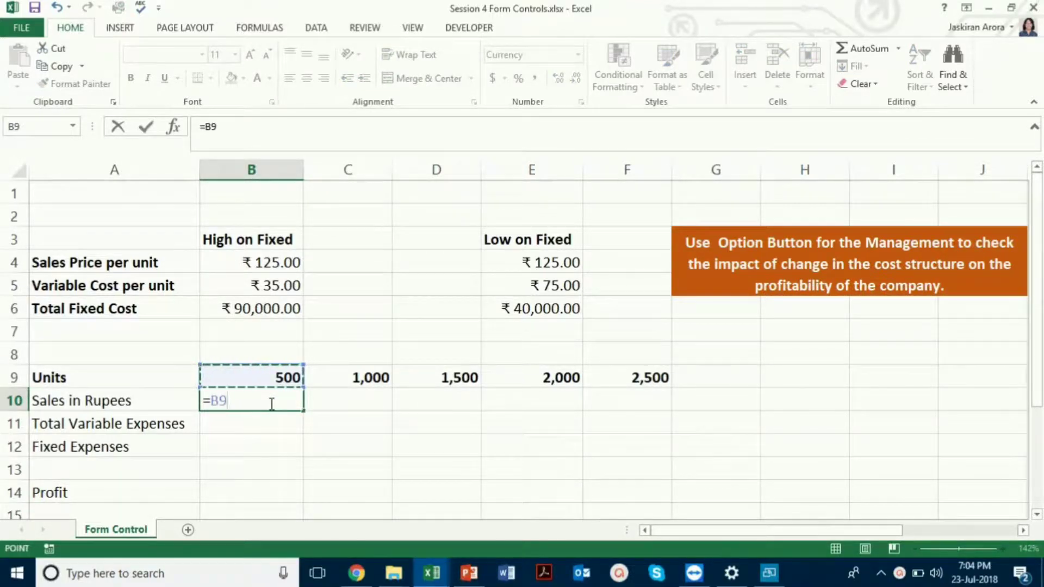
text(*)
click(258, 263)
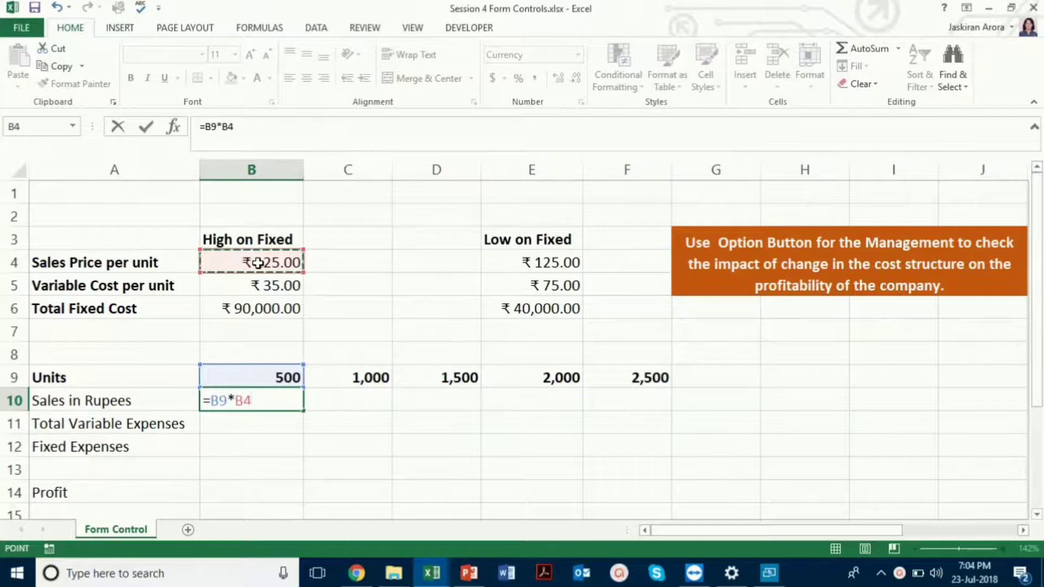
key(F4)
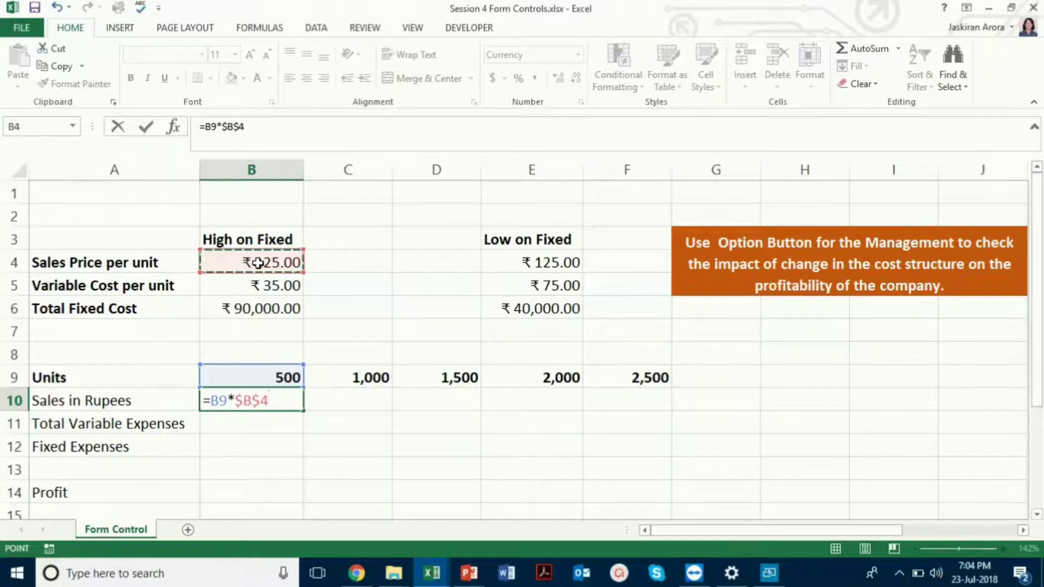
key(Return)
Step: Calculate Total Variable Expenses for 500 units in B11 by multiplying an absolute reference to B5 by the units in B9
text(=)
key(Up)
key(Up)
key(Up)
key(Up)
key(Up)
key(Up)
key(Up)
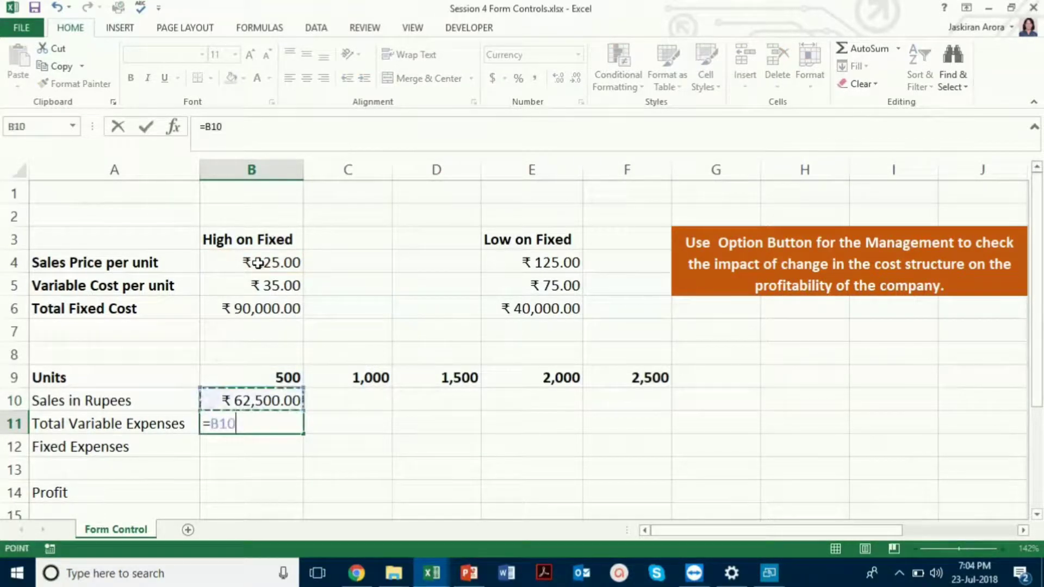
key(Down)
text(*)
key(Up)
key(Up)
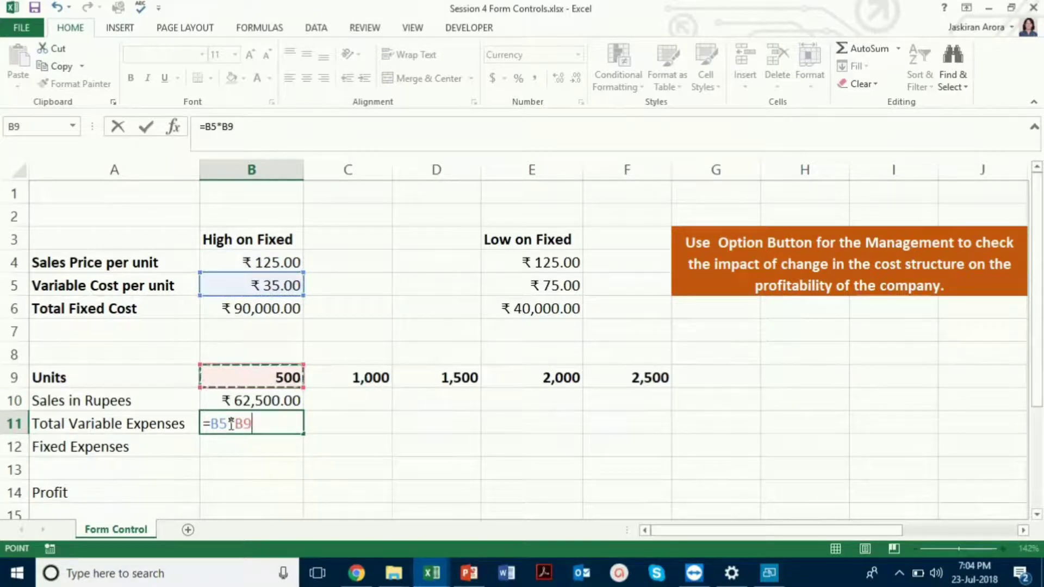
click(228, 423)
key(F4)
key(Return)
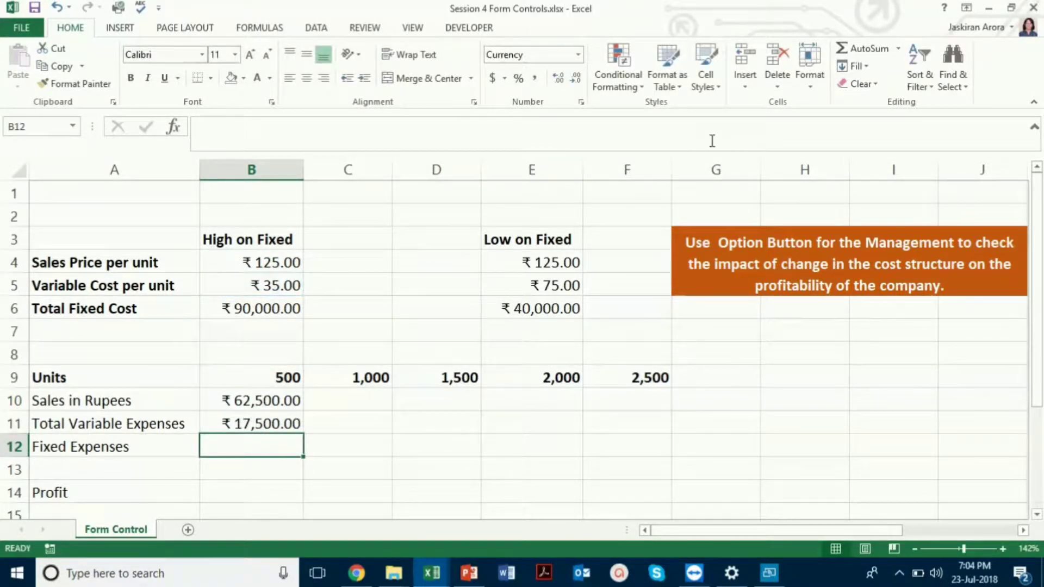
Step: Link Fixed Expenses in B12 to the High on Fixed total fixed cost in B6 with an absolute reference
text(=)
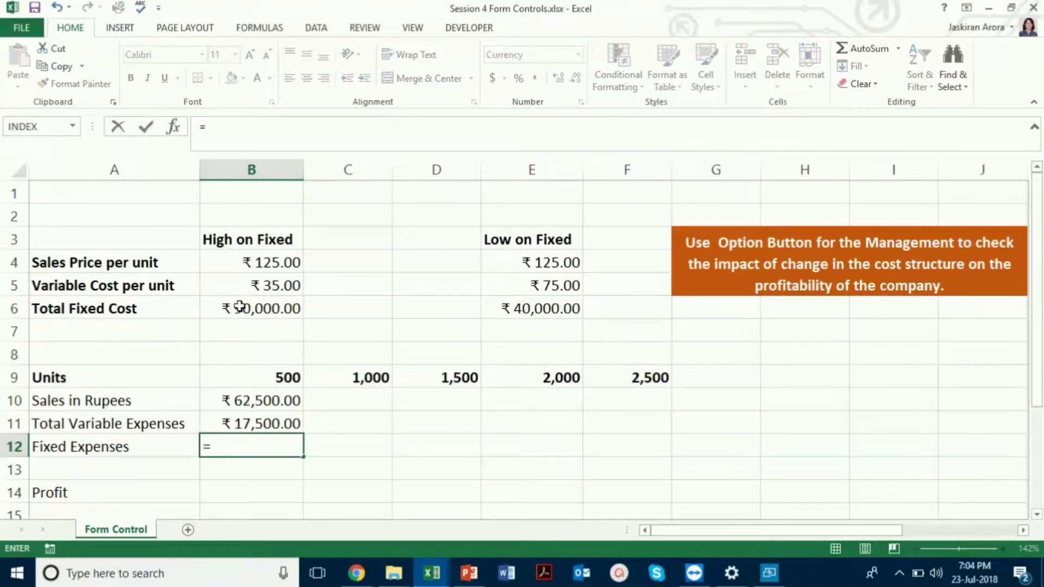
click(275, 308)
key(F4)
key(Return)
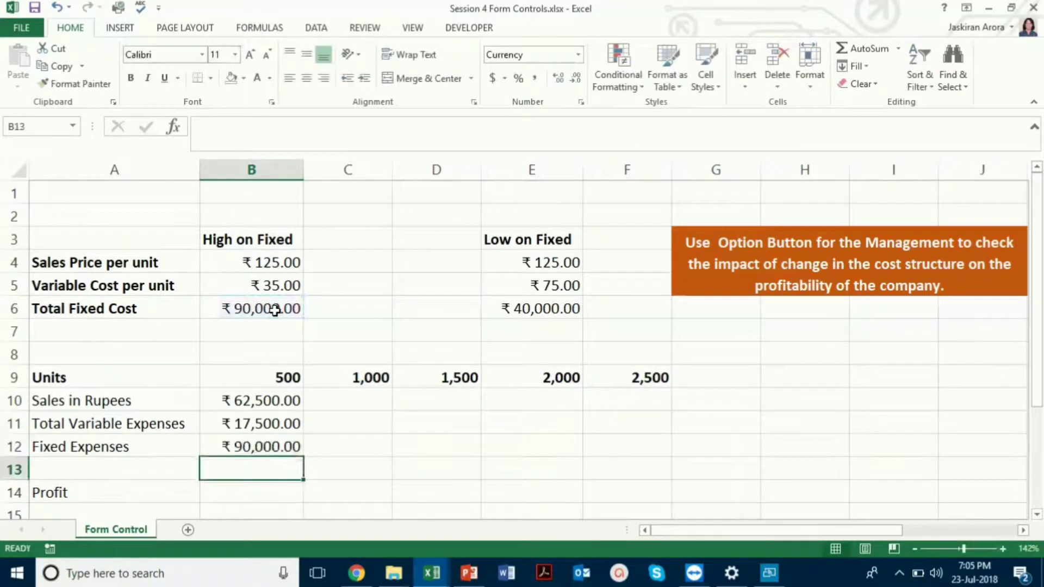
Step: Calculate Profit in B14 as sales minus variable and fixed expenses, using =B10-B11-B12
key(Down)
text(=)
key(Up)
key(Up)
key(Up)
key(Up)
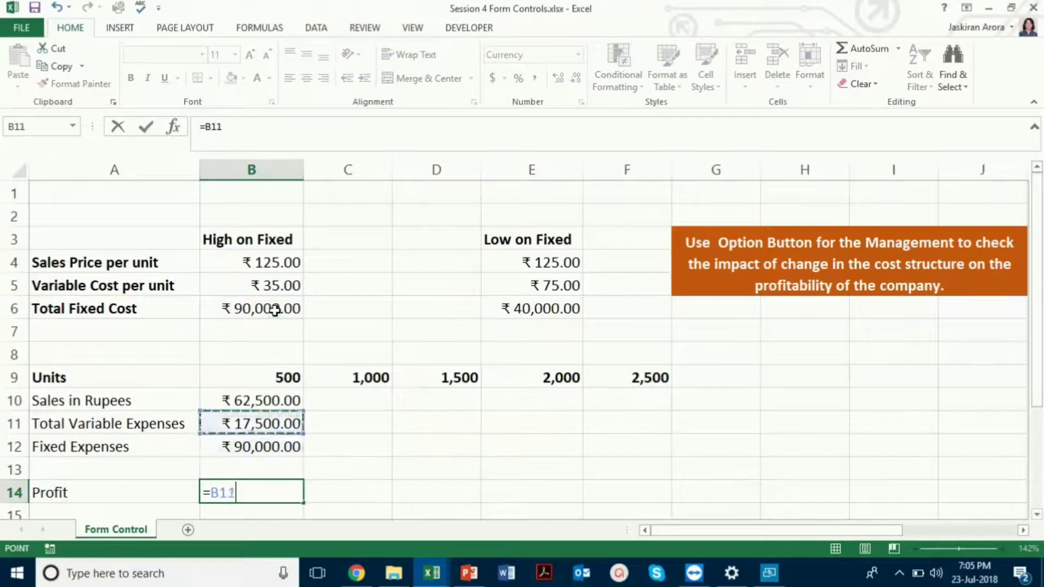
text(-)
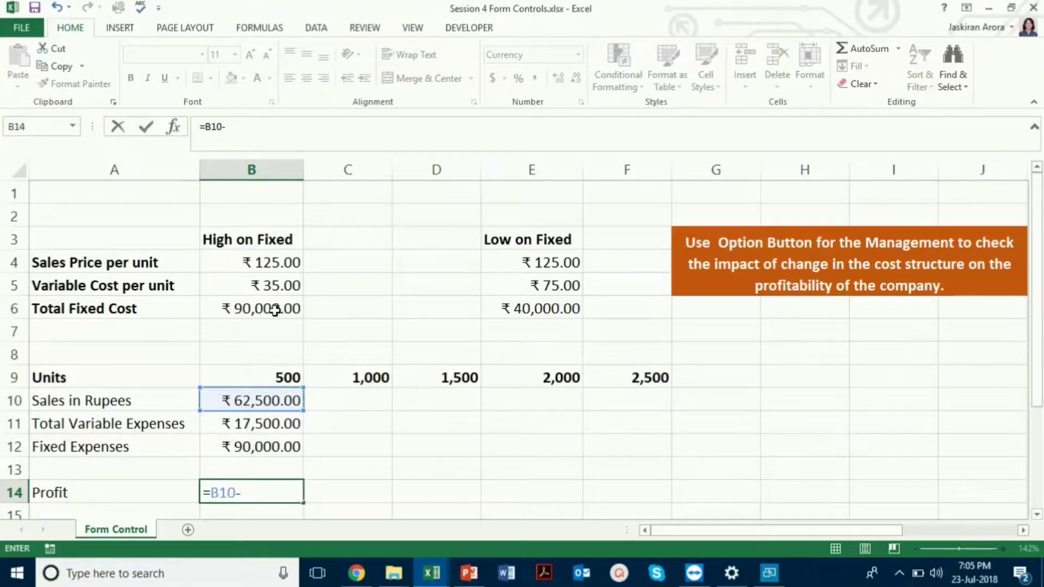
key(Up)
key(Up)
key(Up)
text(-)
key(Up)
key(Up)
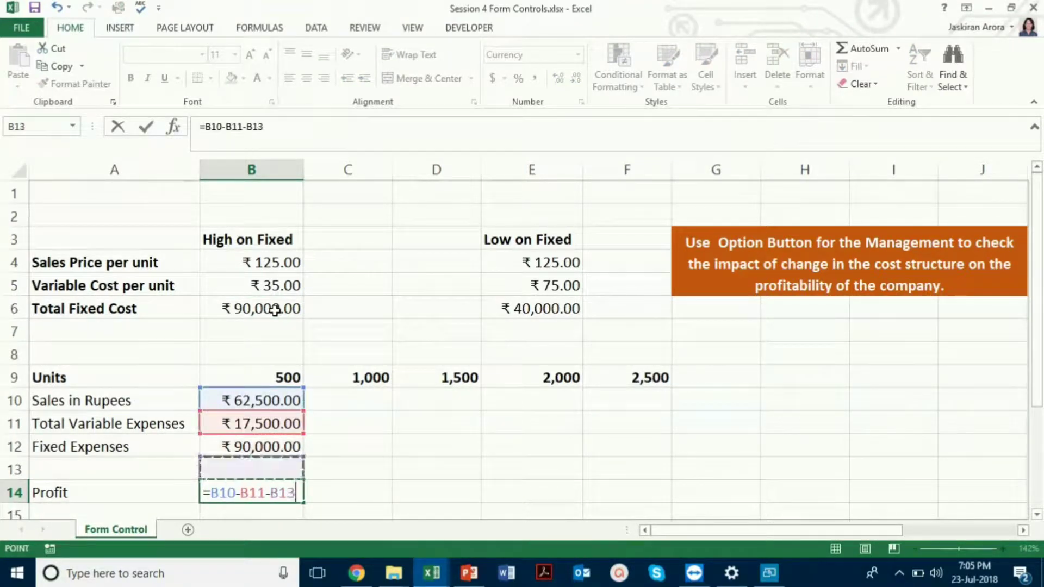
key(Return)
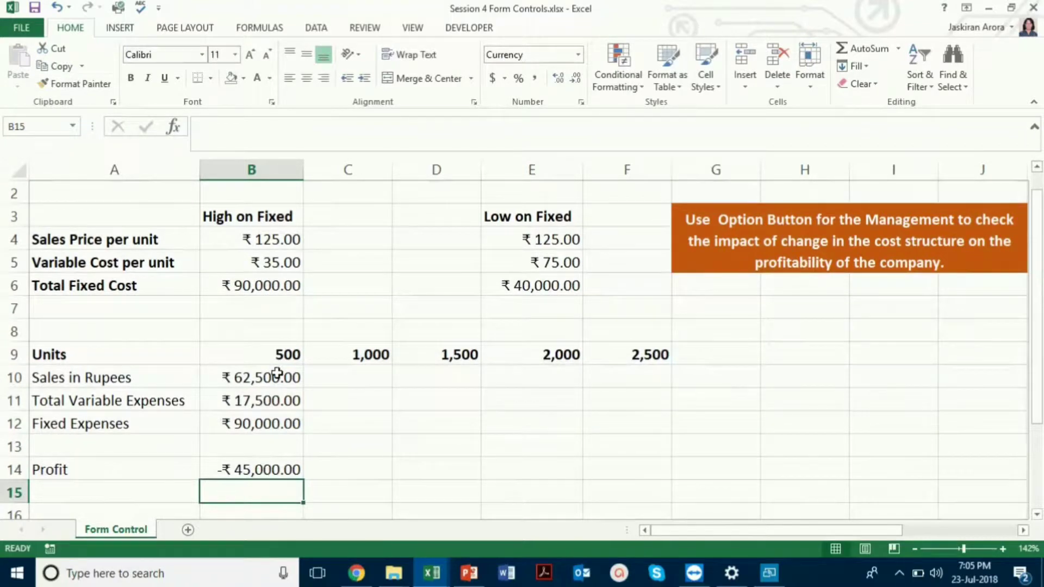
Step: Fill the formulas in B10:B14 across to column F and autofit the widths of columns B to F
drag(274, 375, 658, 479)
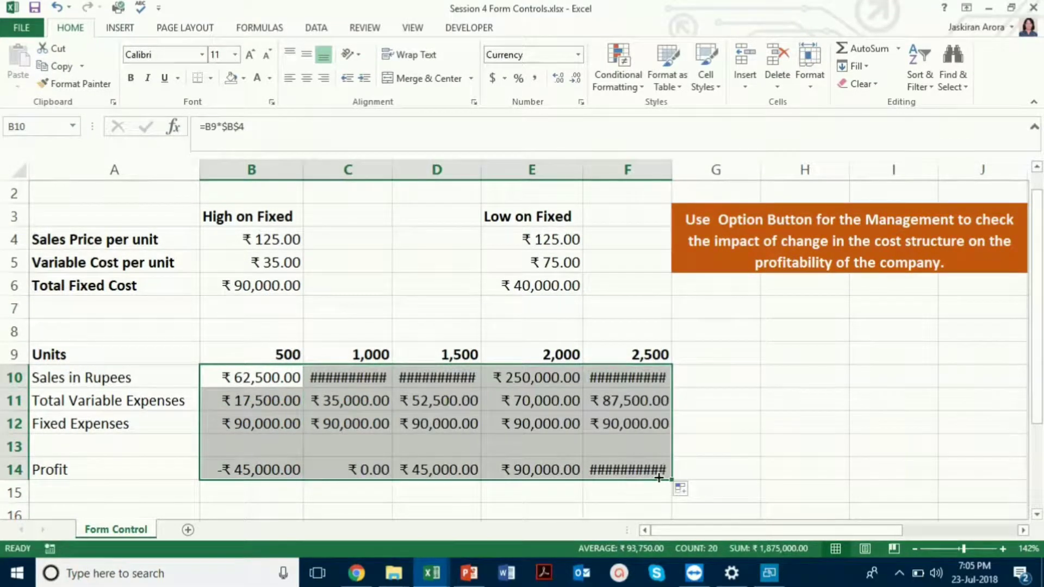
drag(276, 169, 590, 170)
double_click(583, 170)
click(405, 284)
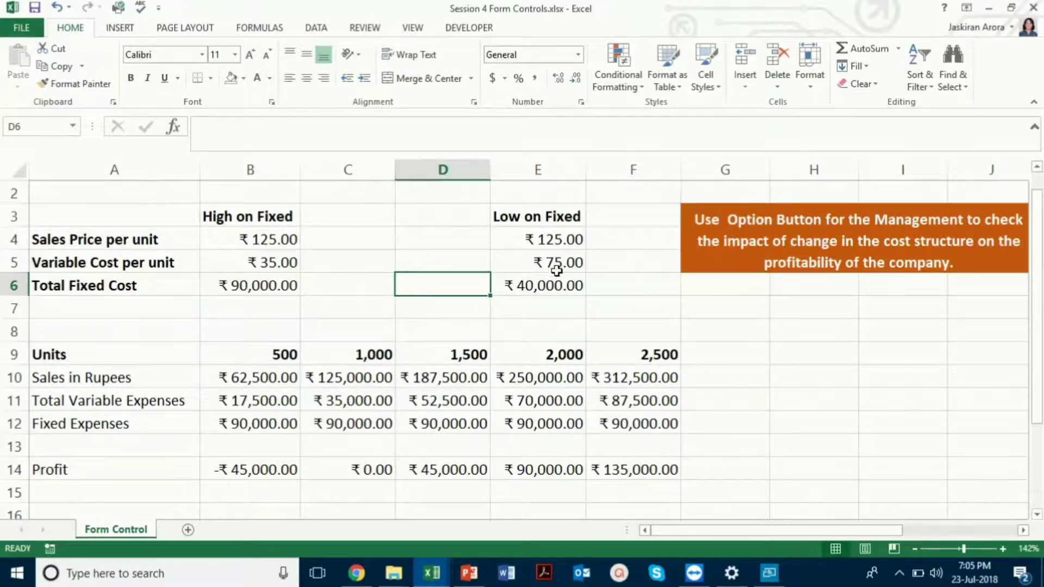
Step: Insert an option button form control in cell B1, above the High on Fixed heading
click(553, 288)
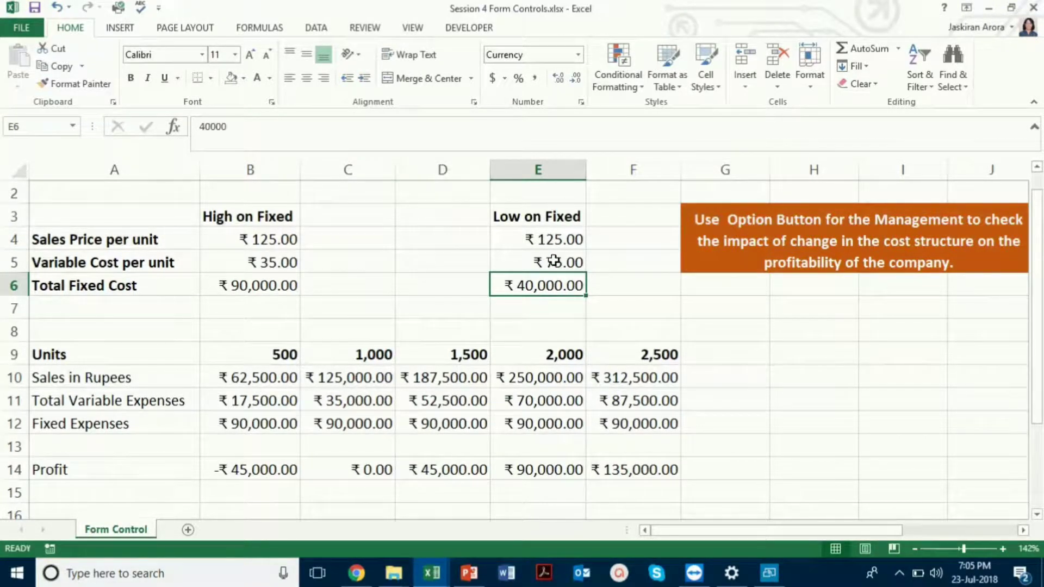
scroll(398, 303, up, 1)
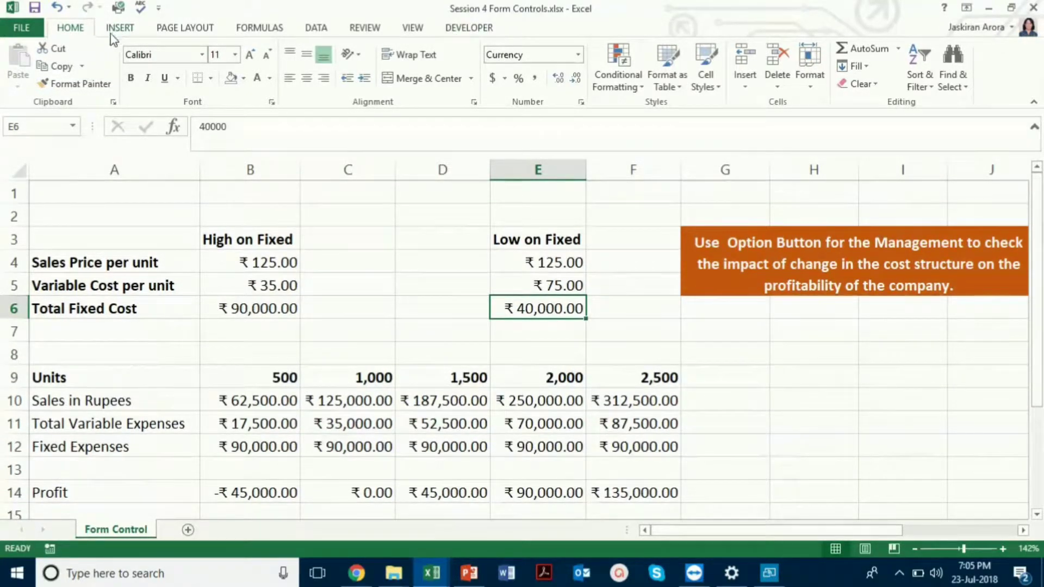
click(470, 27)
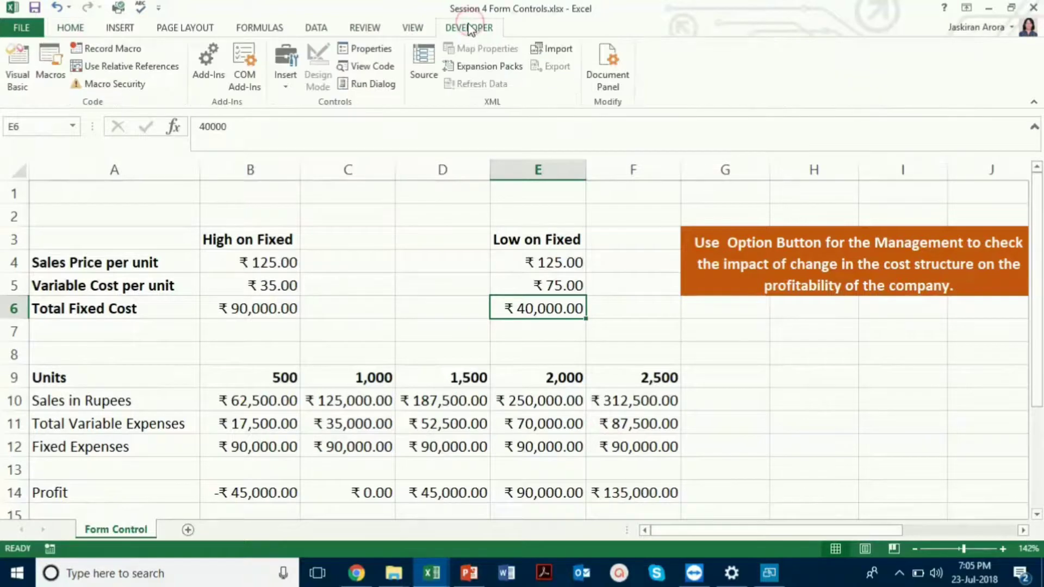
click(295, 87)
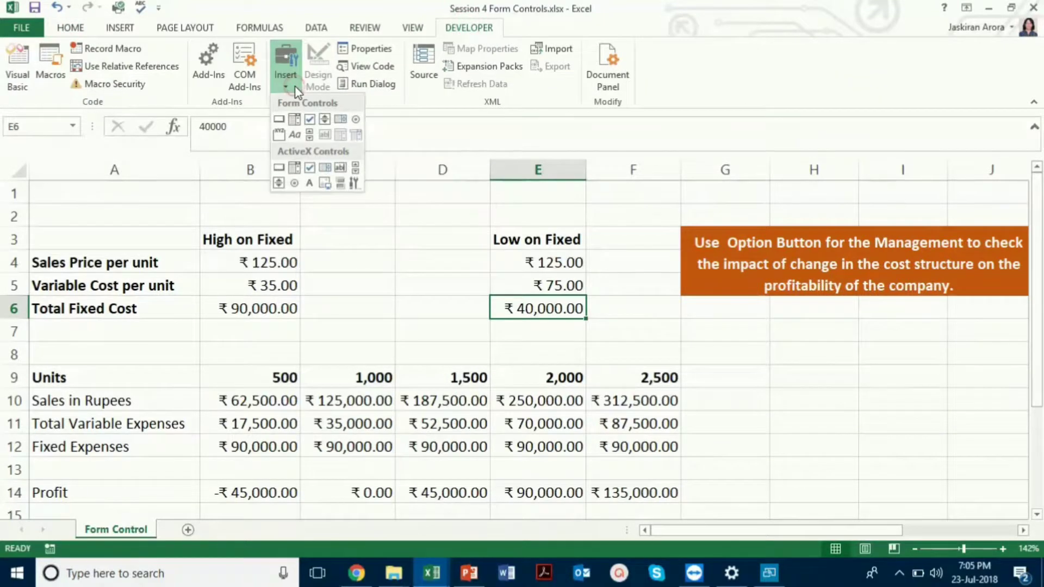
click(356, 120)
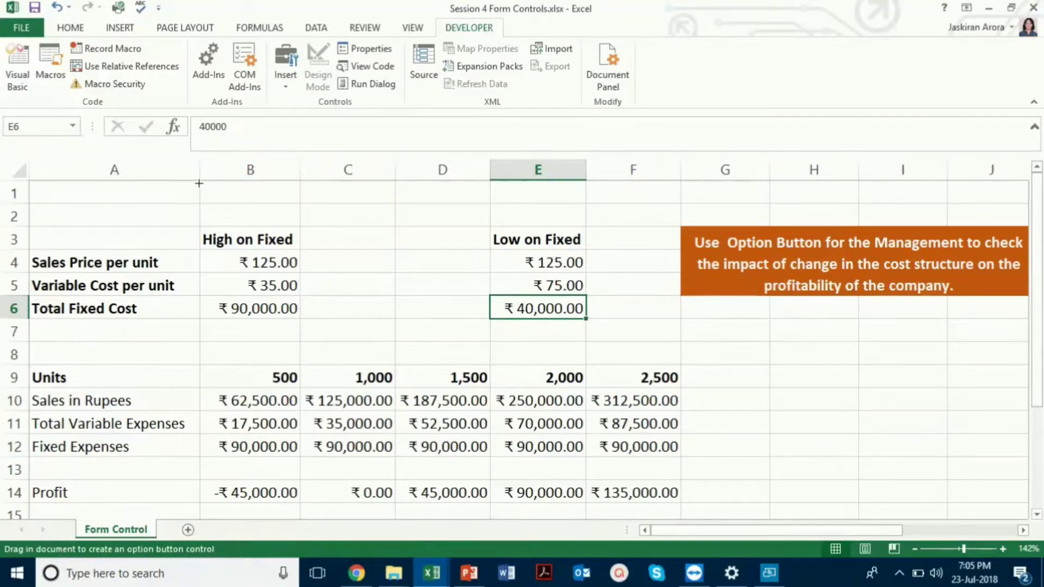
drag(199, 183, 303, 204)
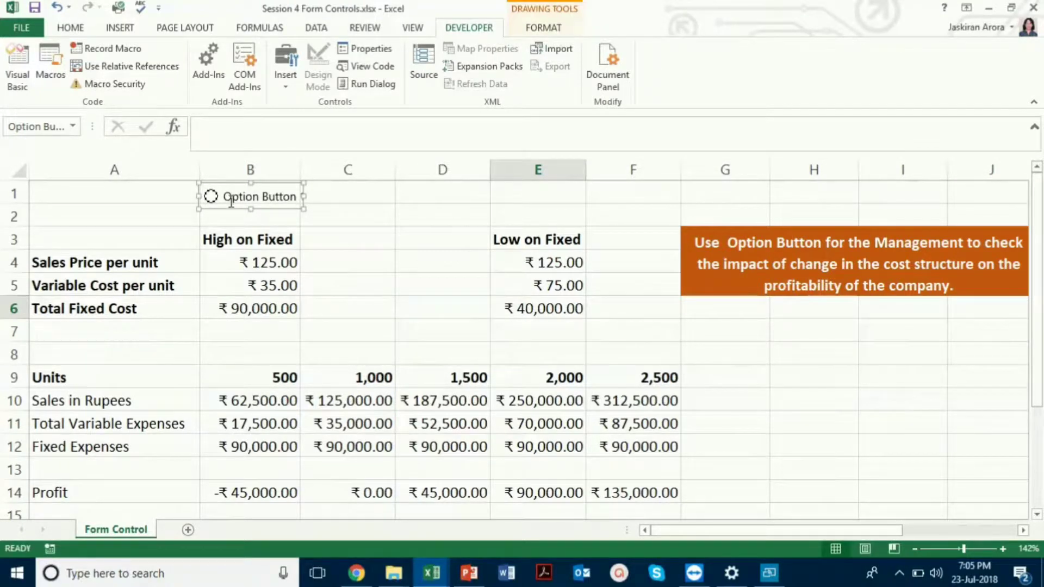
Step: Change the option button's caption to "High Fixed Cost"
right_click(231, 203)
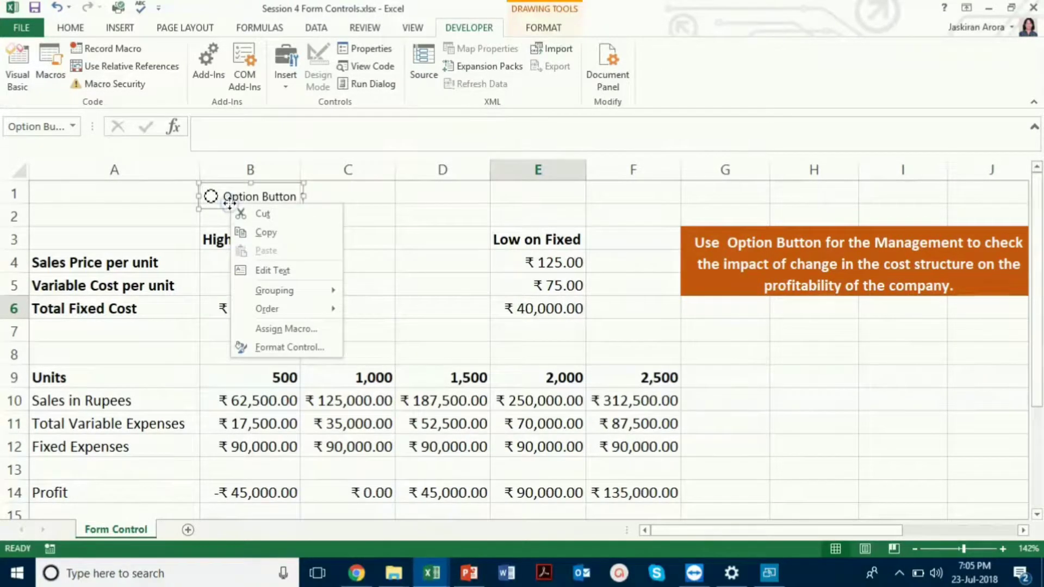
click(271, 271)
key(Delete)
key(Delete)
key(Delete)
key(Delete)
key(Delete)
key(Delete)
key(Delete)
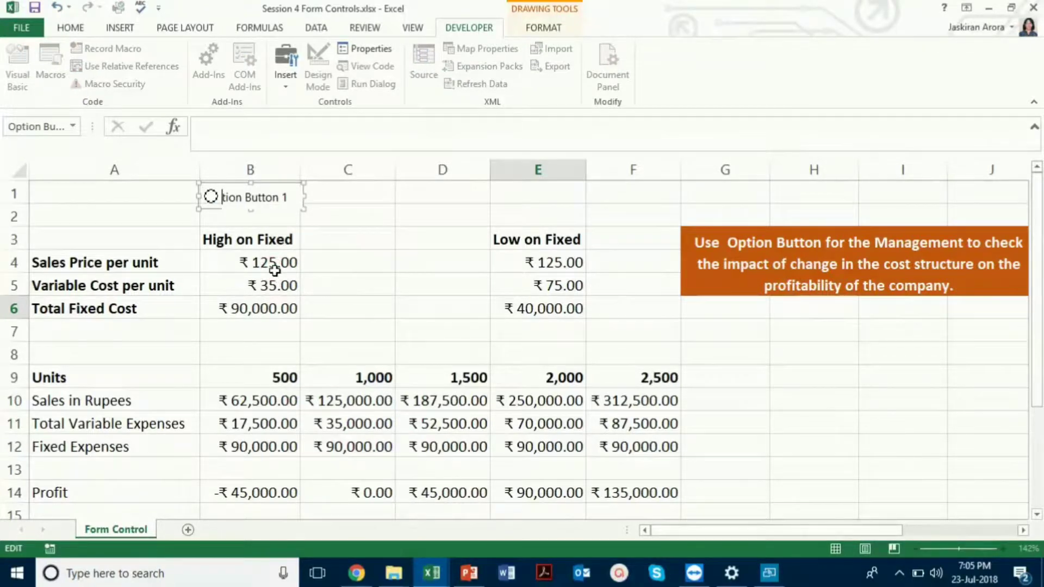
key(Delete)
key(Delete)
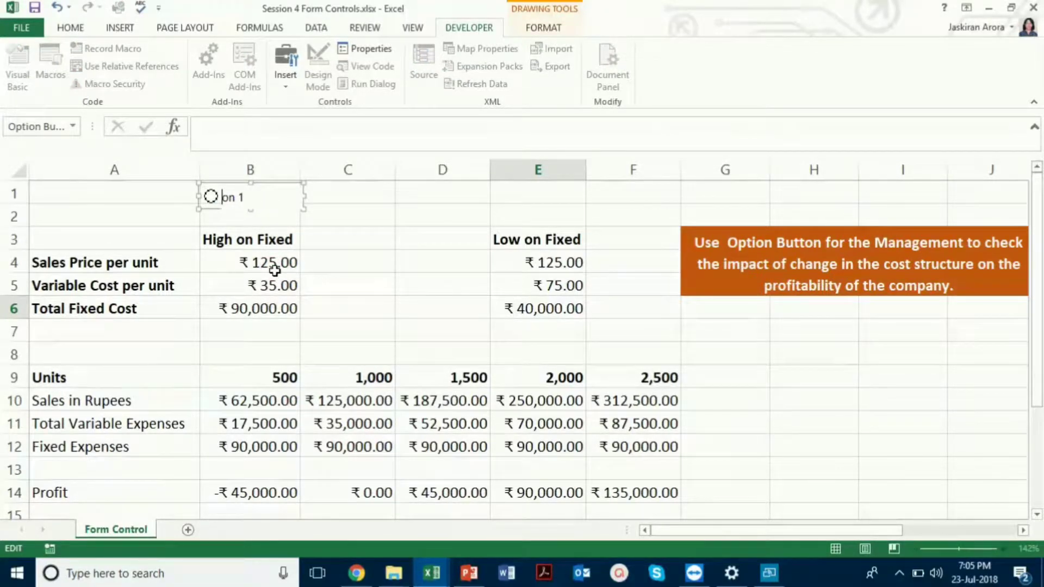
key(Delete)
key(Delete)
key(Delete)
key(Delete)
text(High Fixed Cost)
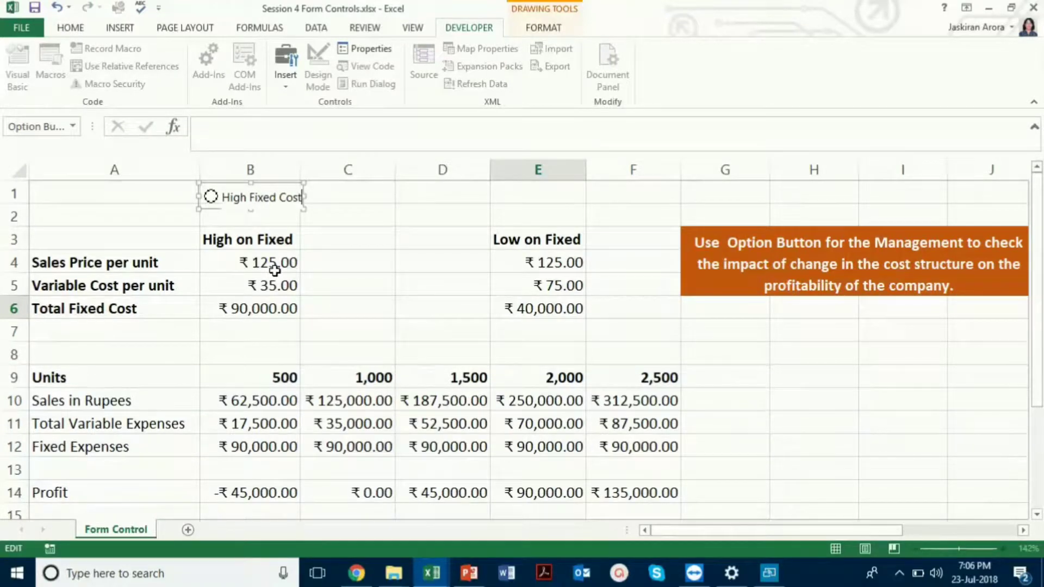
click(351, 260)
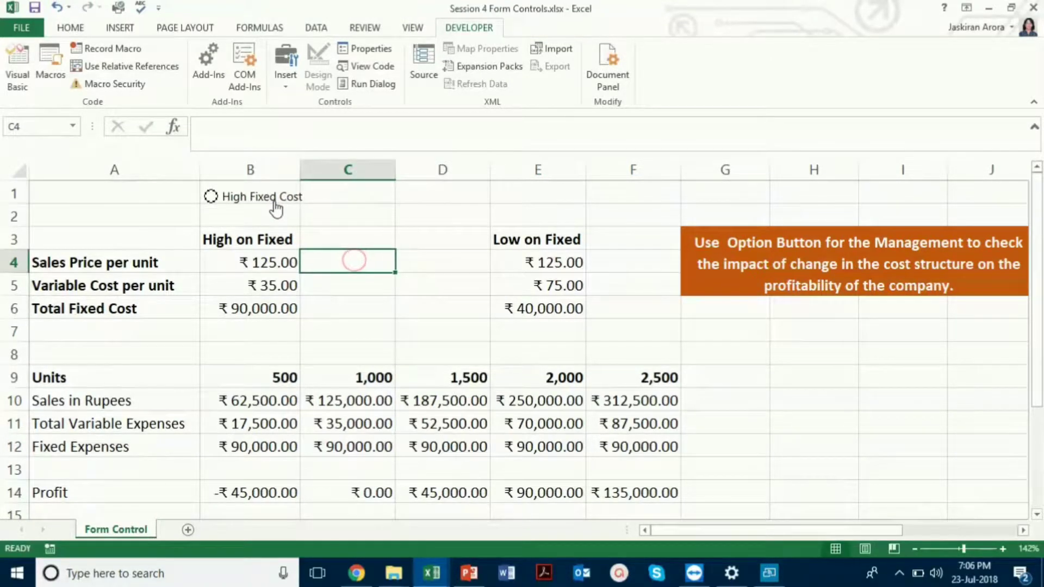
Step: Turn on the High Fixed Cost option button and place a copy of it in cell E1, above Low on Fixed
click(275, 202)
click(276, 208)
right_click(274, 202)
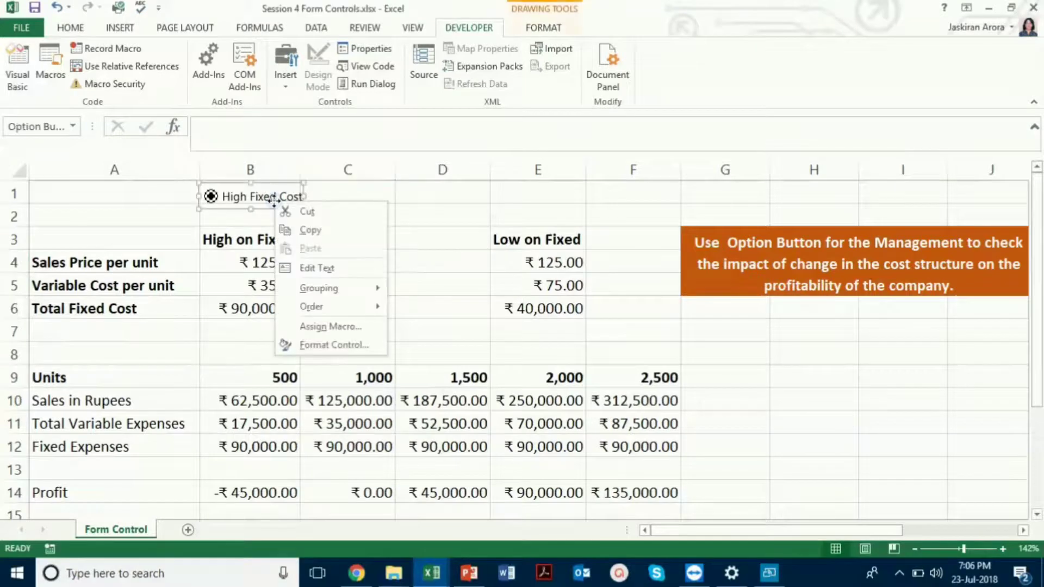
click(309, 230)
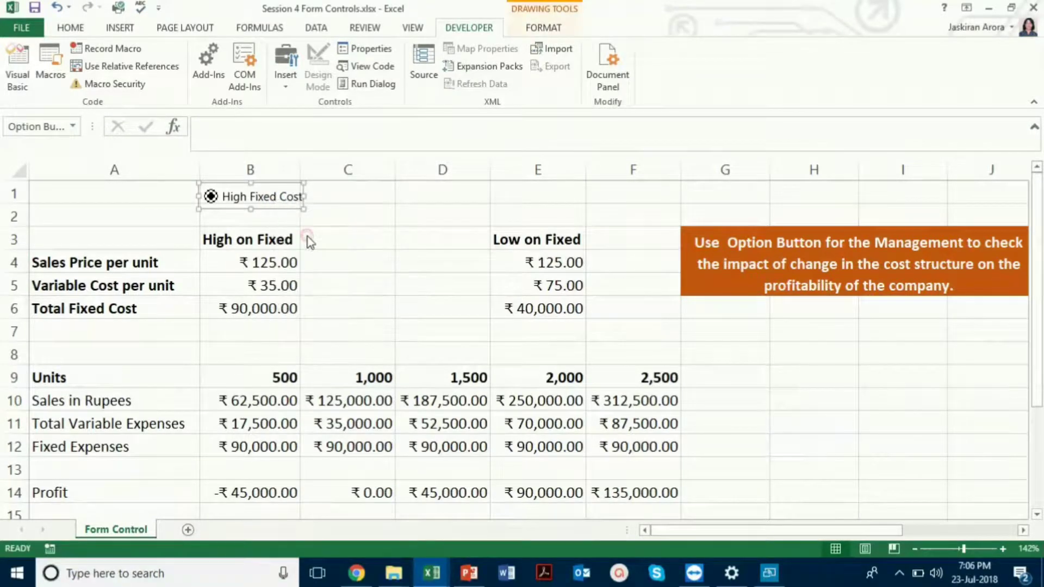
key(ctrl+v)
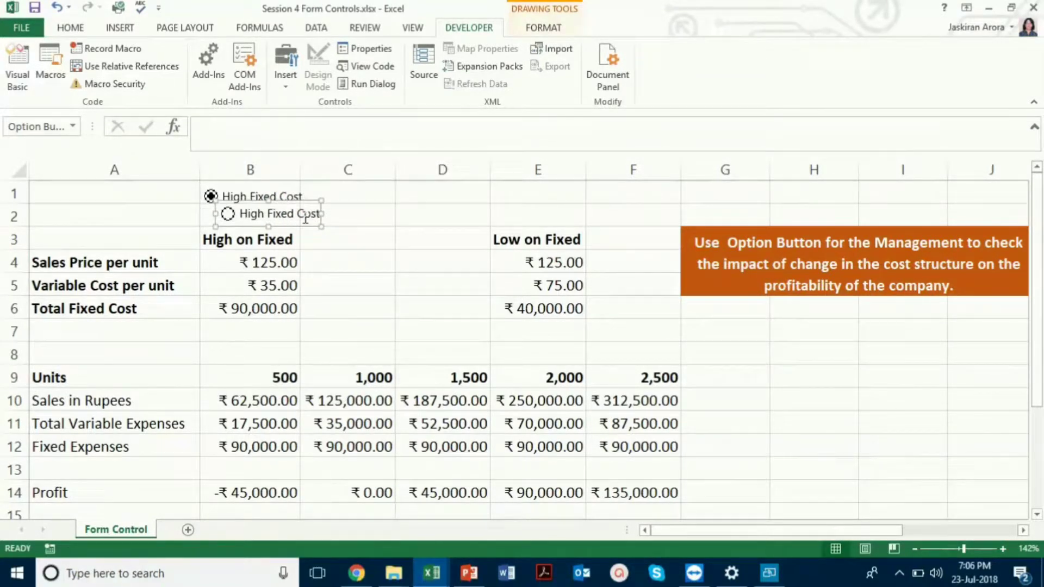
drag(304, 229, 569, 210)
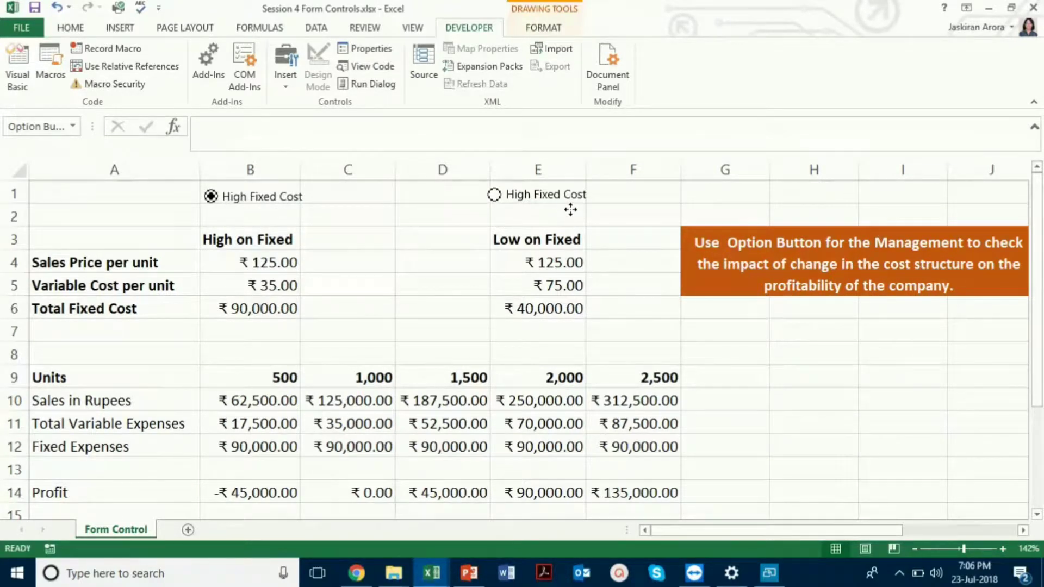
Step: Change the caption of the copied option button in E1 to "Low Fixed Cost"
click(512, 194)
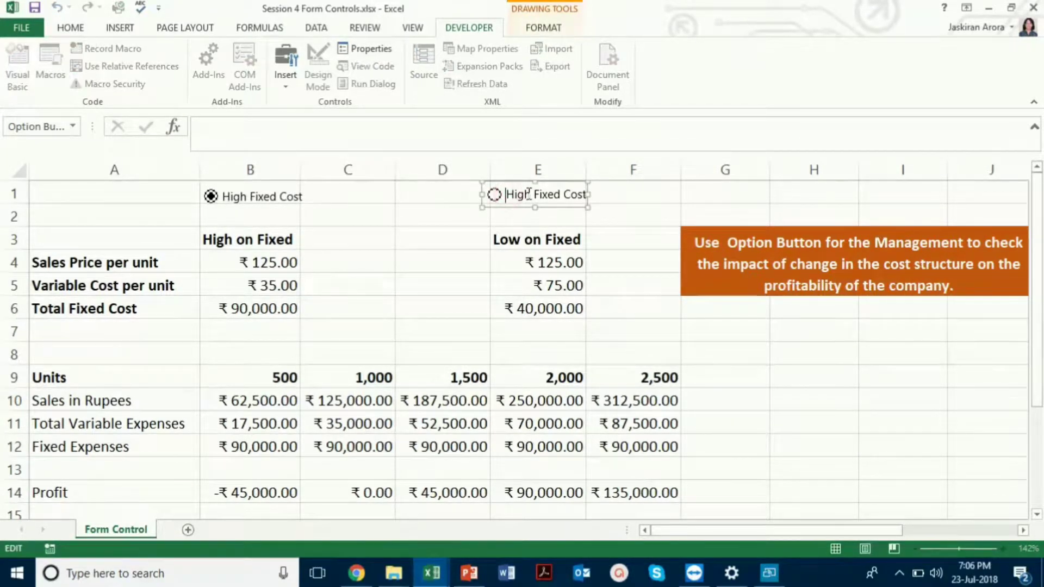
right_click(528, 193)
key(Escape)
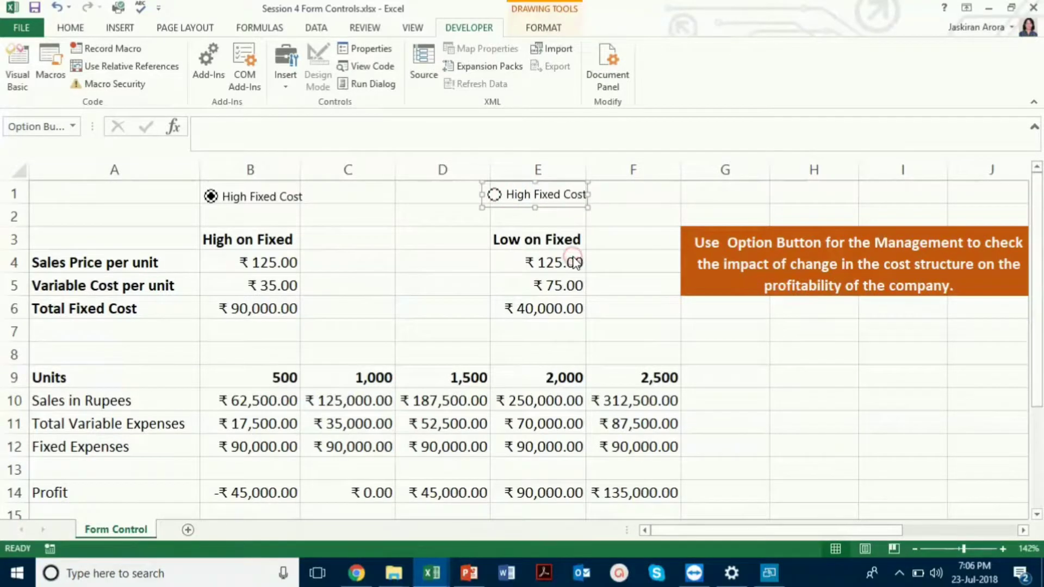
click(521, 199)
right_click(523, 196)
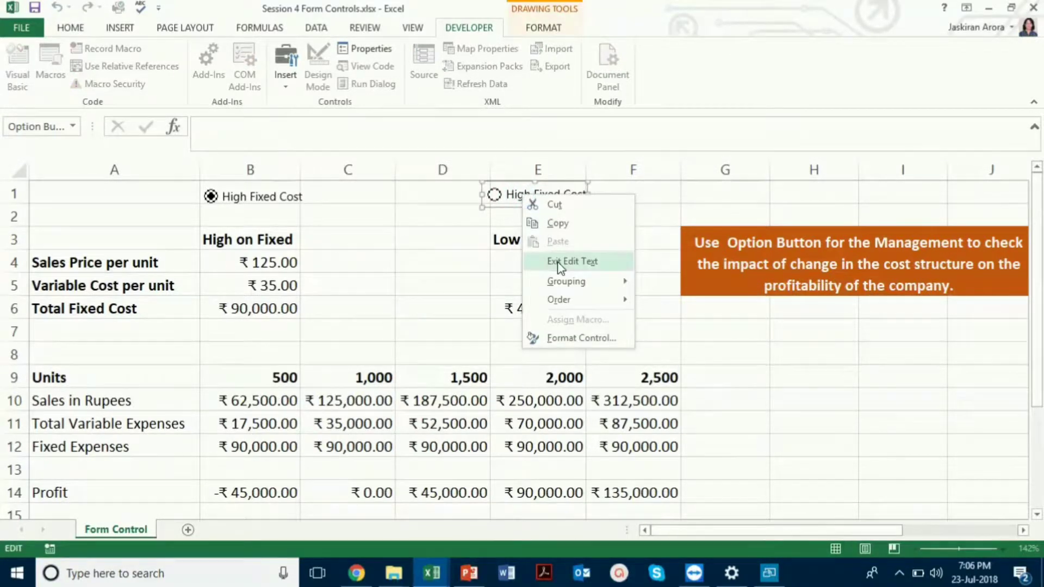
click(503, 196)
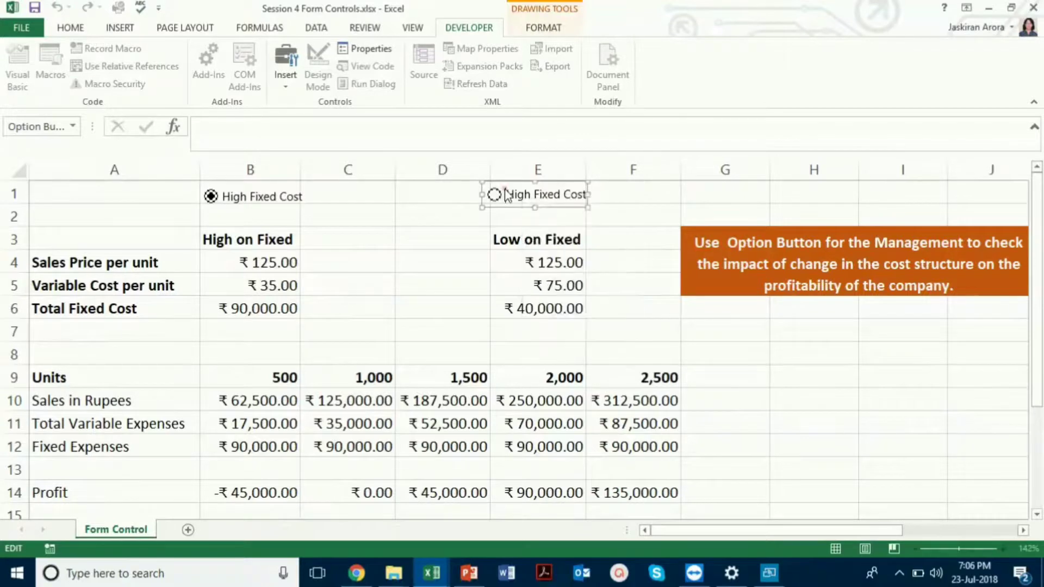
key(Delete)
key(Delete)
key(Delete)
key(Delete)
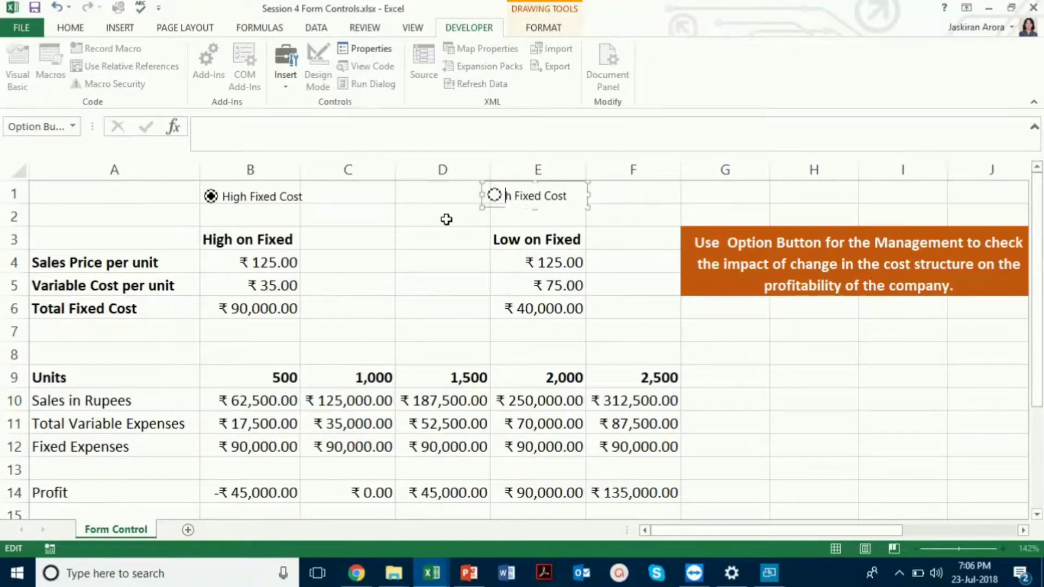
text(Low)
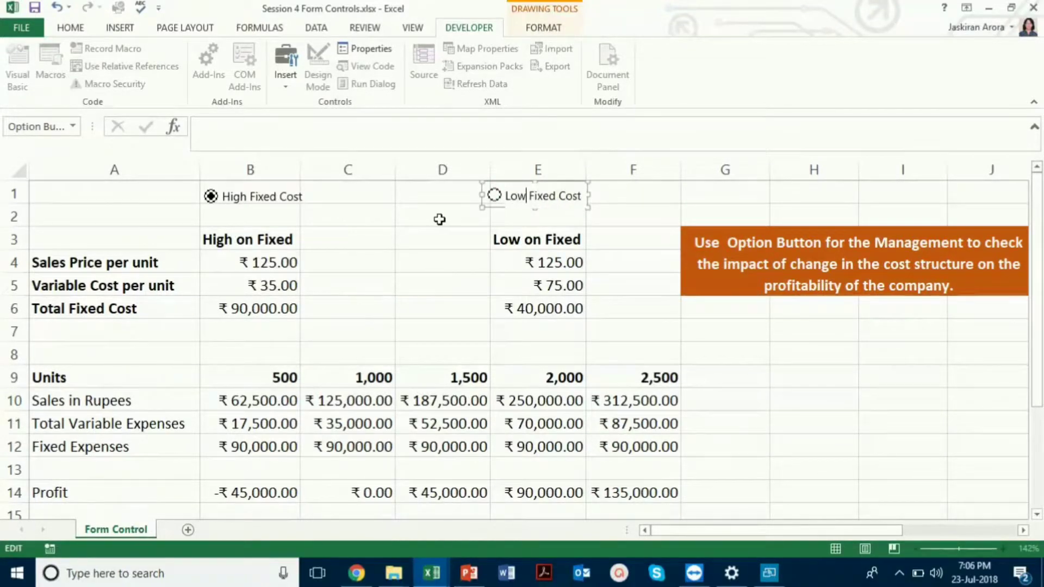
key(Delete)
key(Delete)
key(Delete)
key(Delete)
key(Delete)
key(Delete)
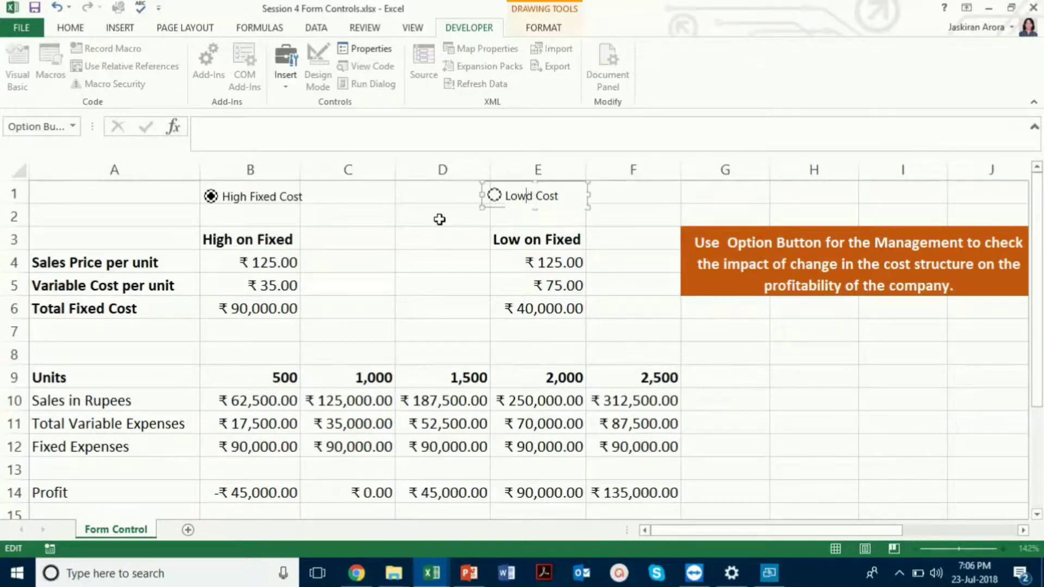
text(Fixed)
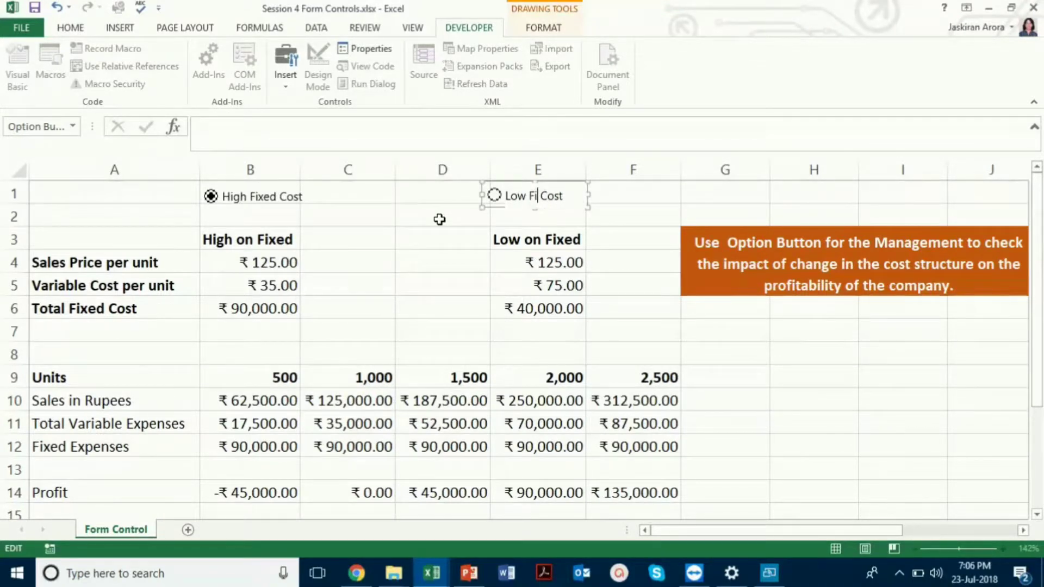
click(418, 263)
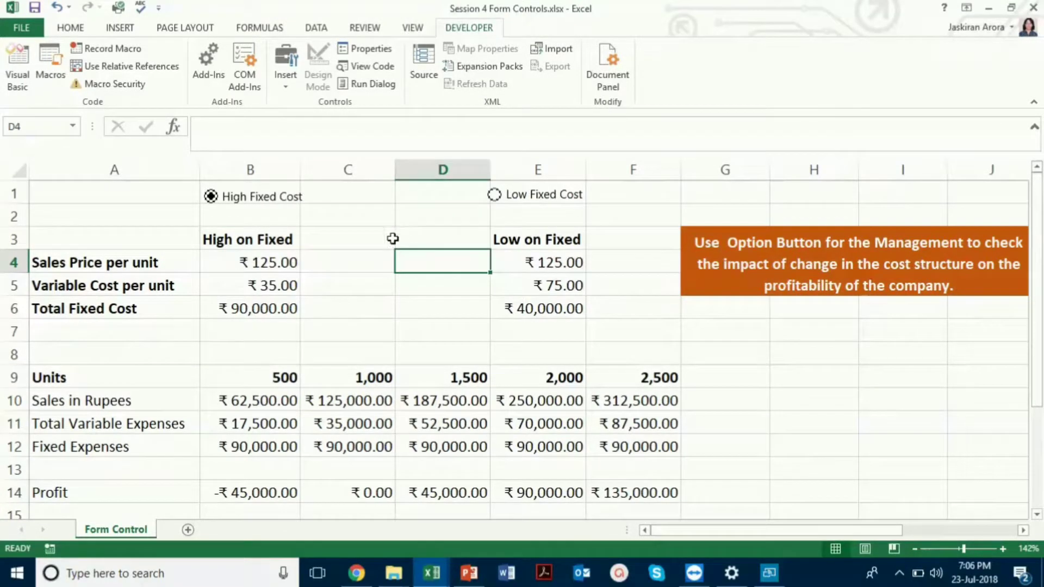
Step: Link the High Fixed Cost option button to cell C2 with 3-D shading, and switch on the Low Fixed Cost option
click(386, 217)
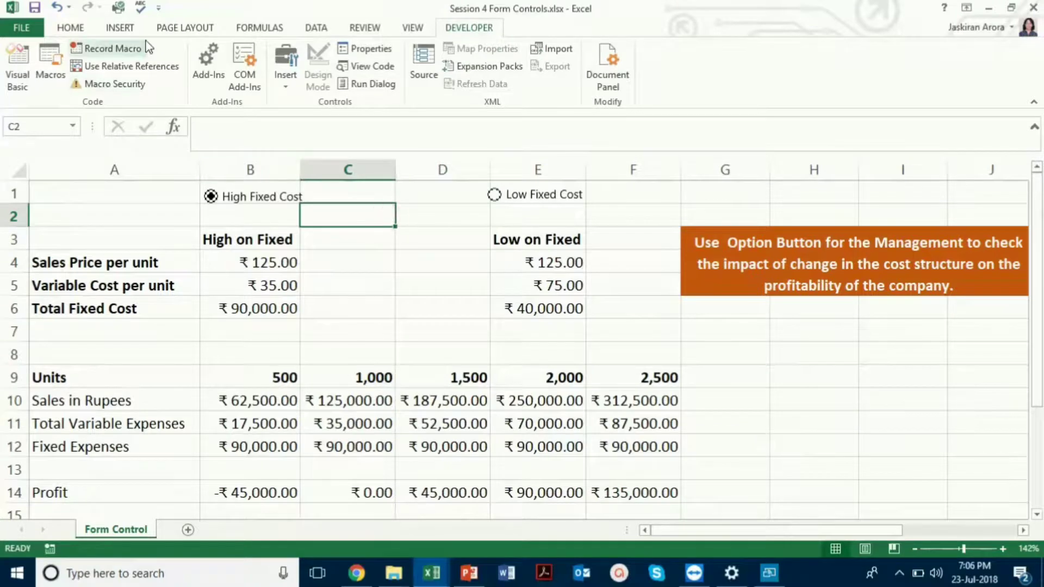
right_click(277, 197)
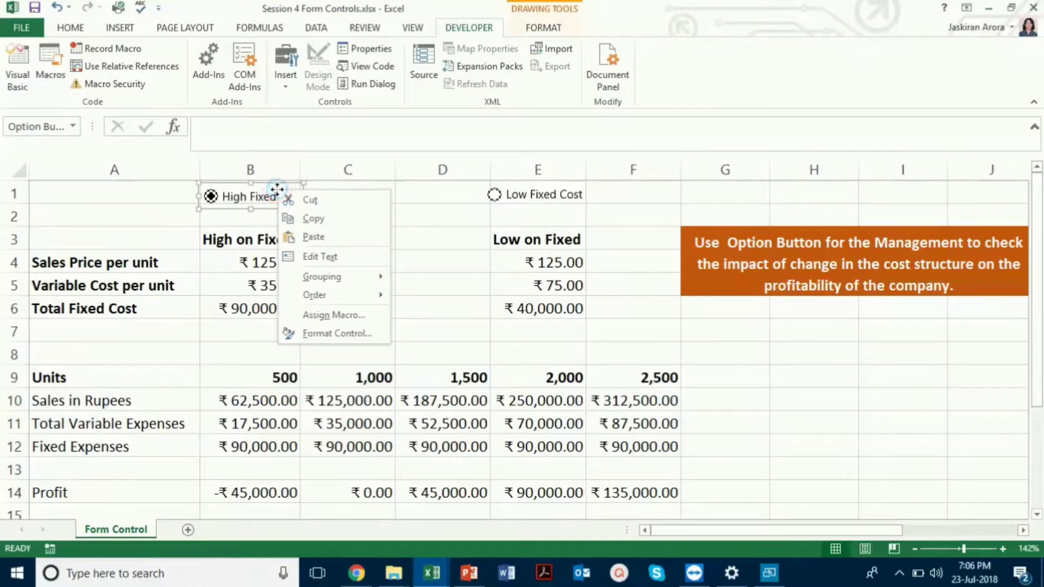
click(325, 333)
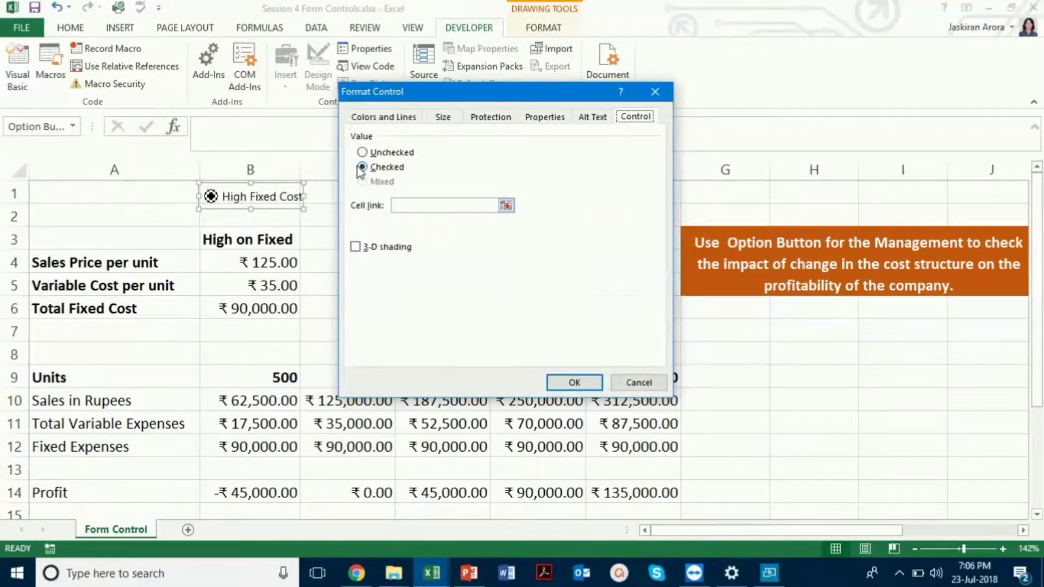
click(416, 206)
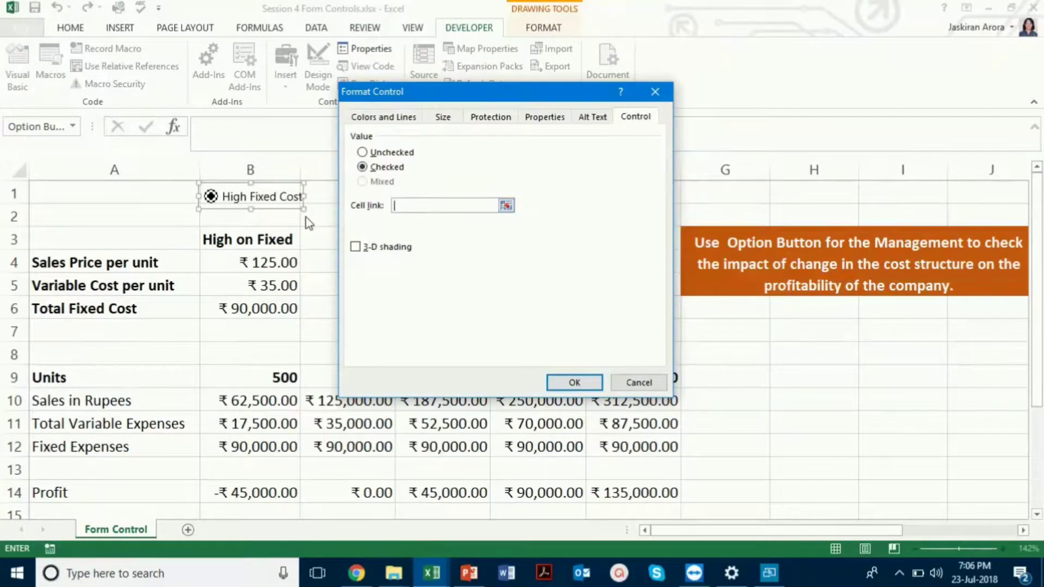
click(325, 213)
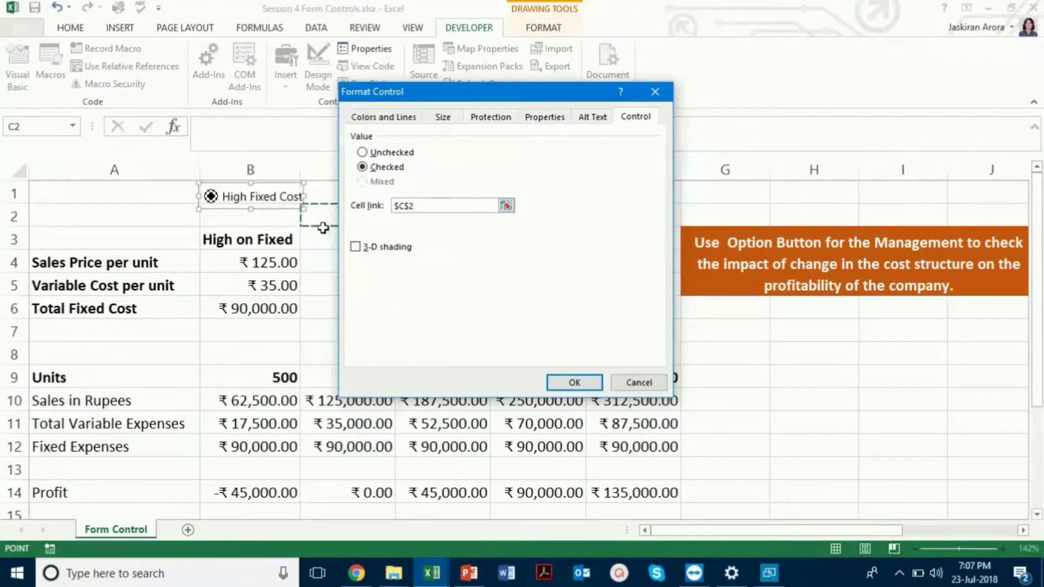
click(363, 250)
click(572, 383)
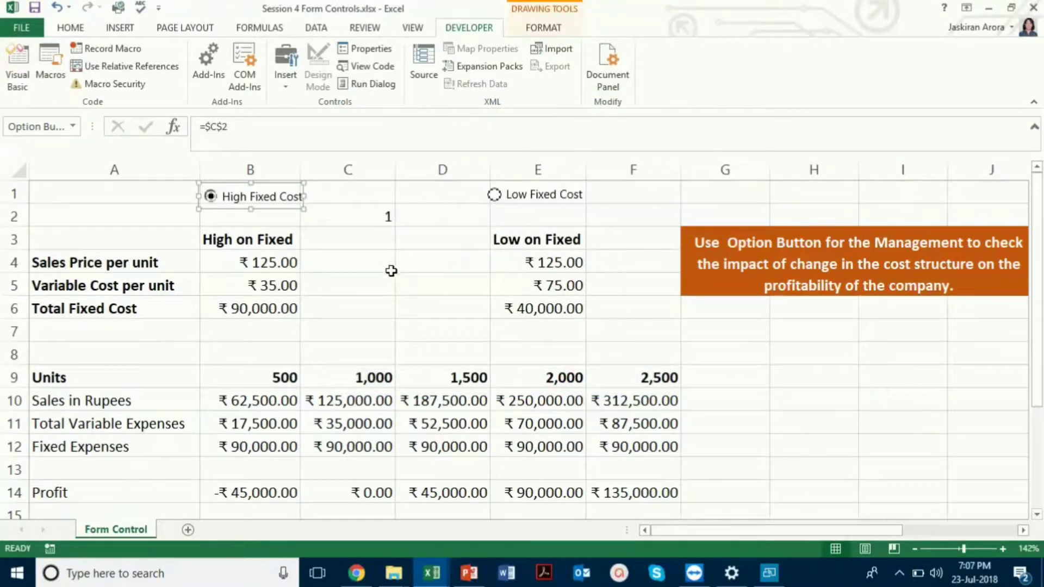
click(398, 291)
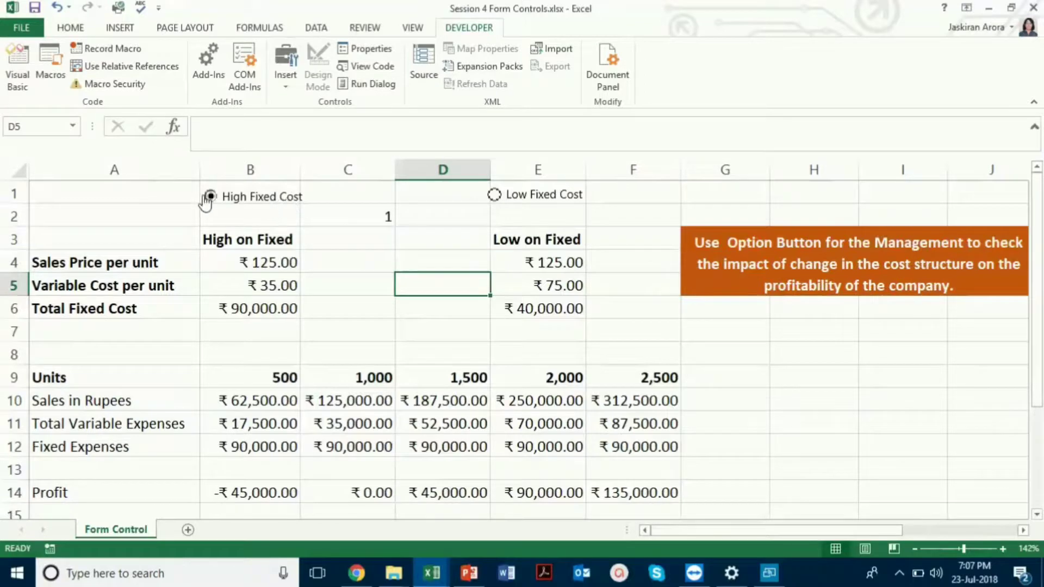
click(494, 197)
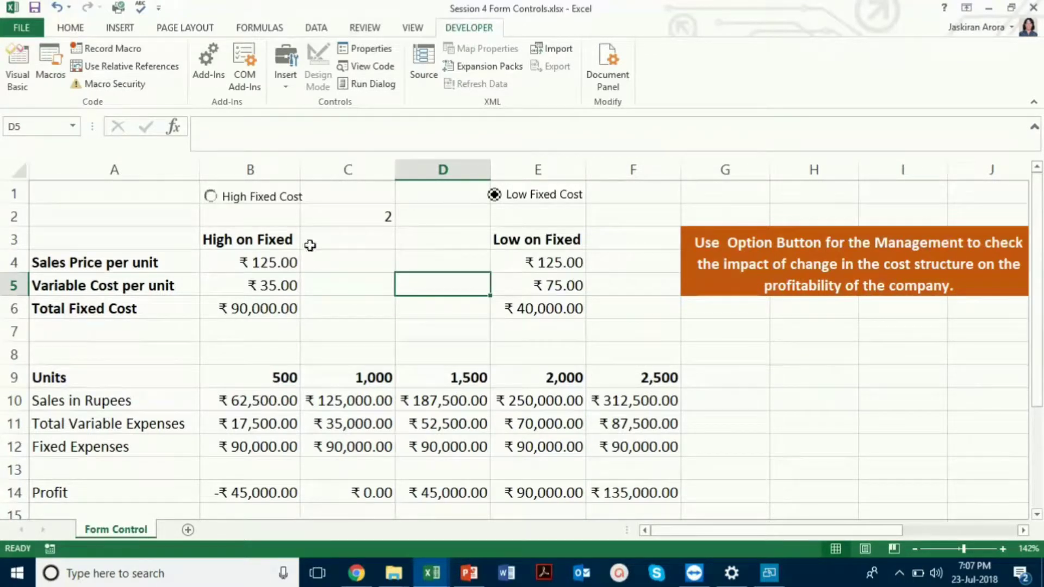
Step: Clear the copied formulas in C10:F14, keeping only the formulas in column B
drag(343, 402, 632, 486)
key(Delete)
click(366, 469)
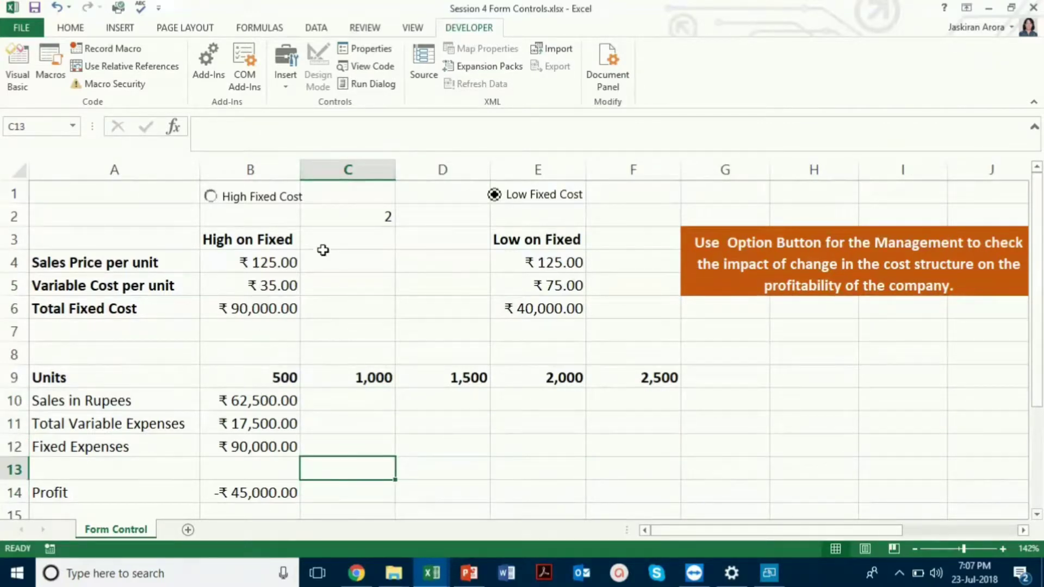
Step: Fill the Sales in Rupees formula from B10 across to F10
click(372, 214)
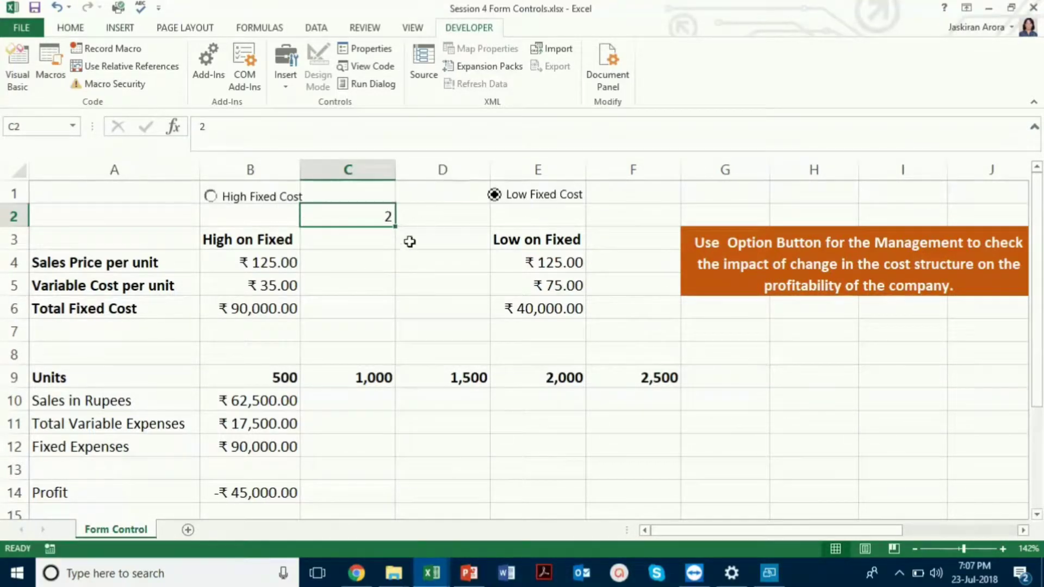
click(256, 281)
click(237, 308)
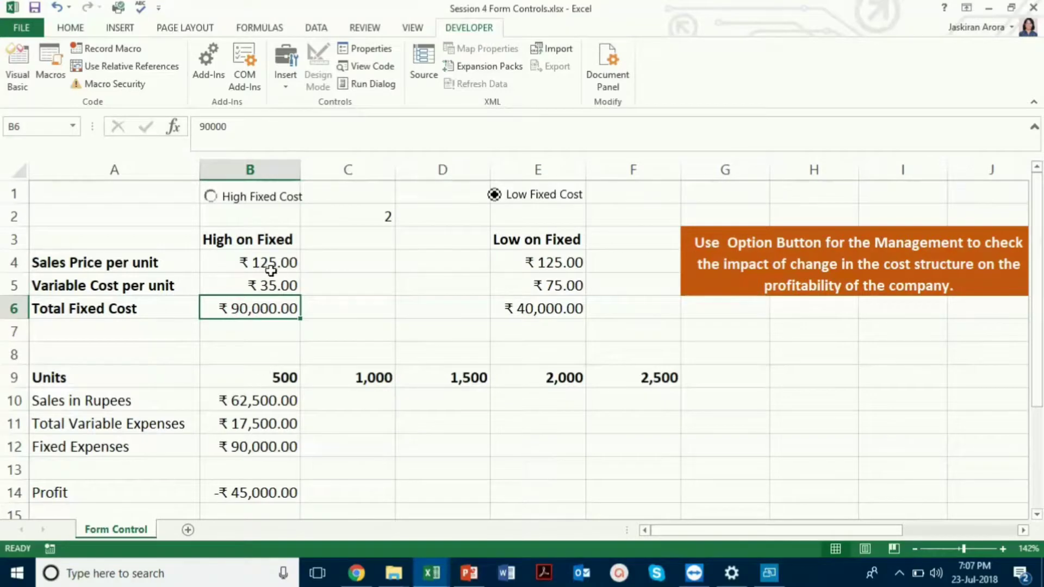
click(246, 405)
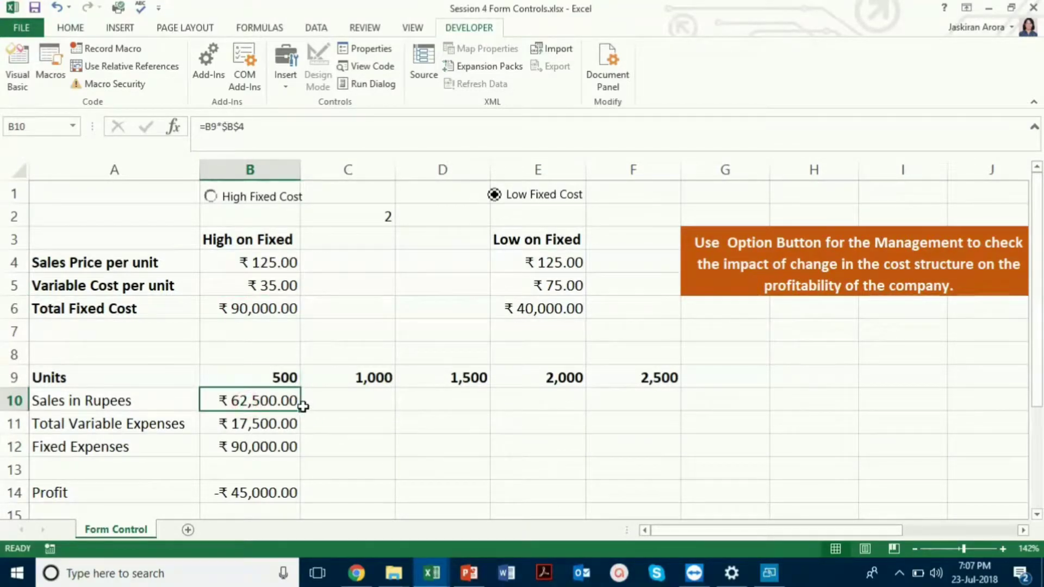
drag(303, 409, 659, 407)
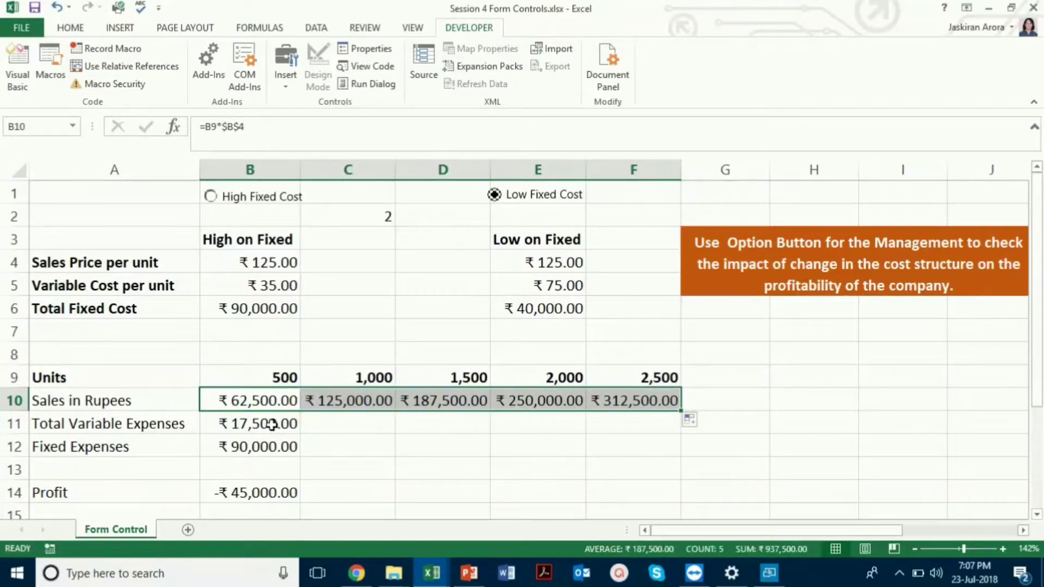
Step: Clear the total variable and fixed expense formulas in B11:B12
drag(272, 425, 272, 437)
key(Delete)
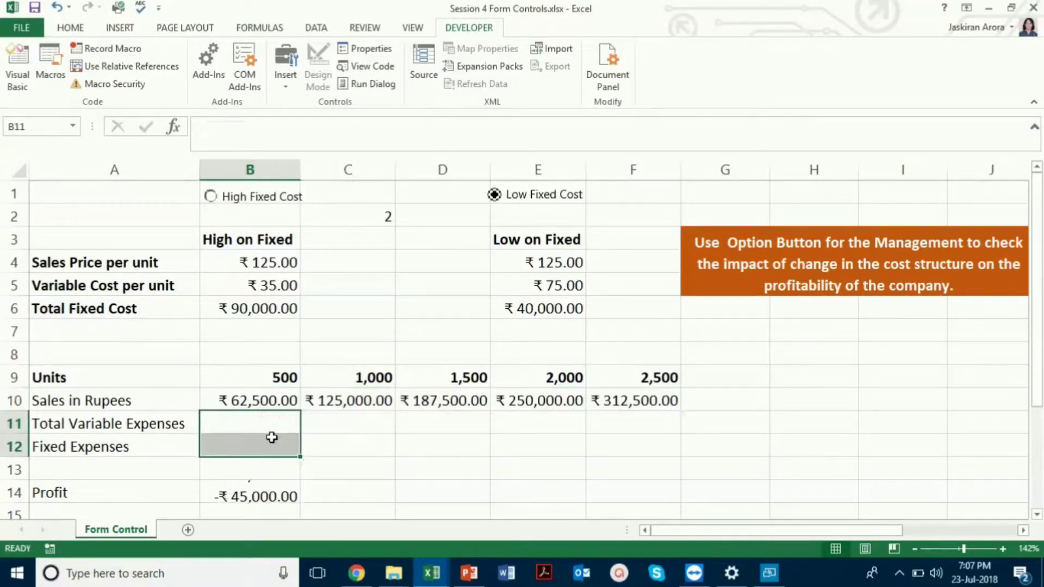
key(Up)
key(Down)
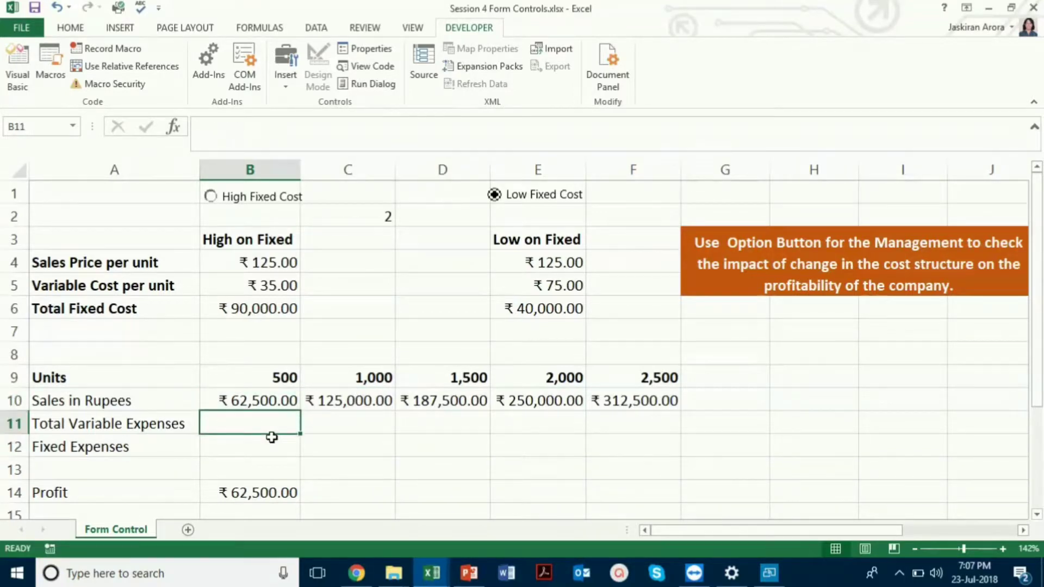
Step: Start an IF formula in B11 for total variable expenses with the logical test $C$2=1, using an absolute reference
text(=if)
key(Tab)
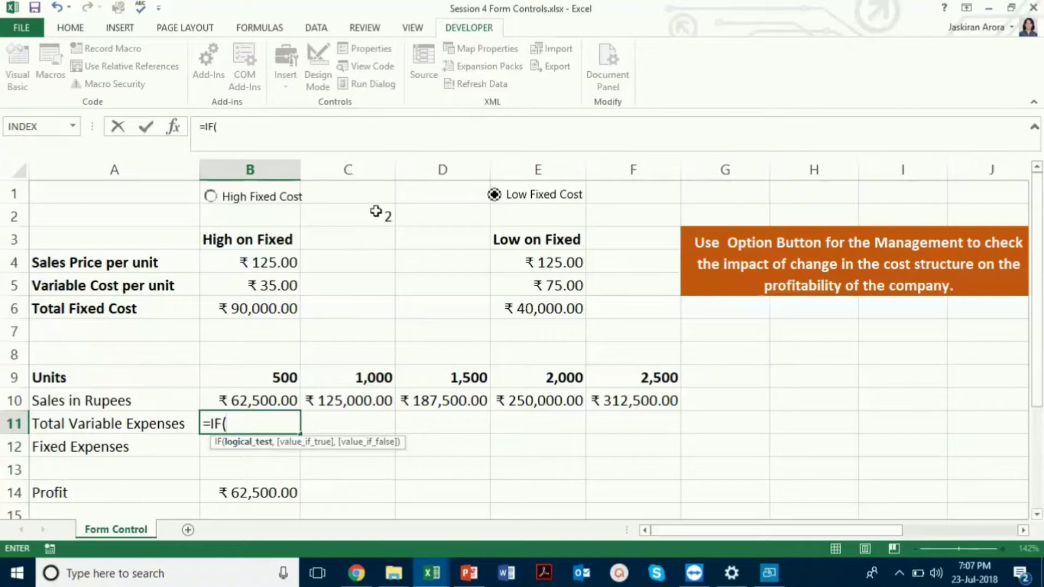
click(344, 212)
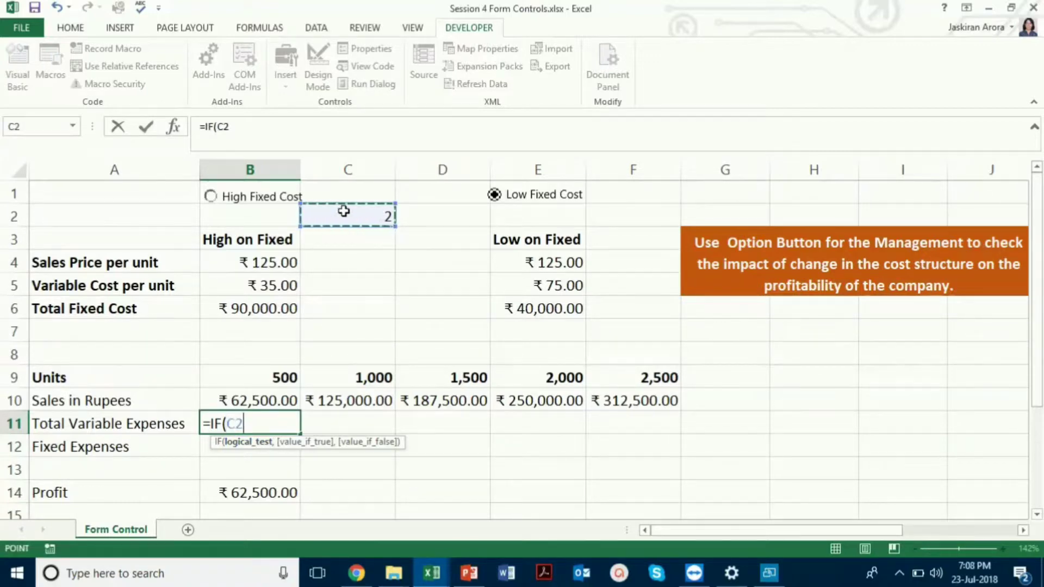
text(=)
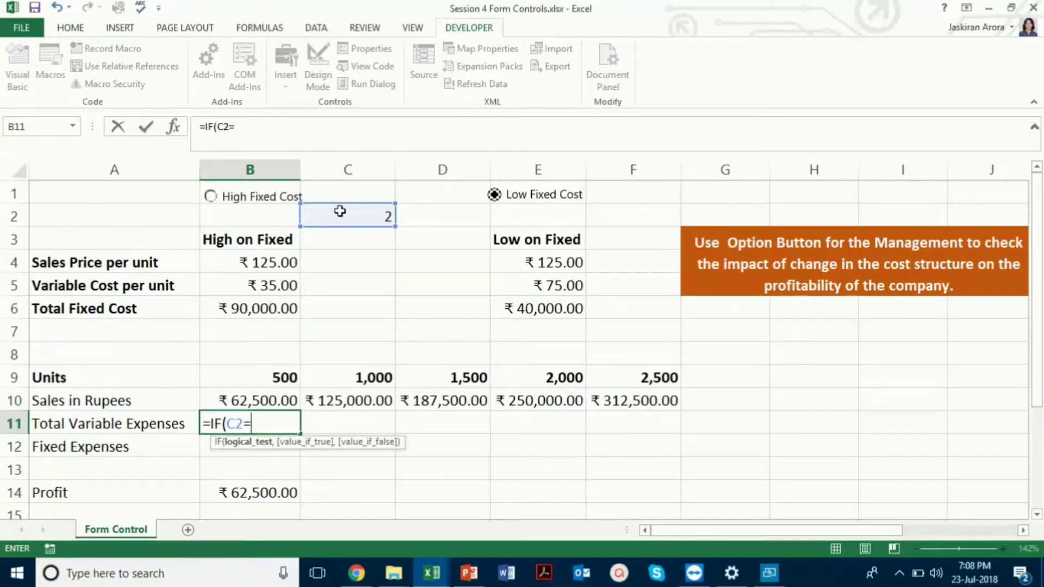
text(1)
double_click(239, 423)
key(F4)
click(283, 423)
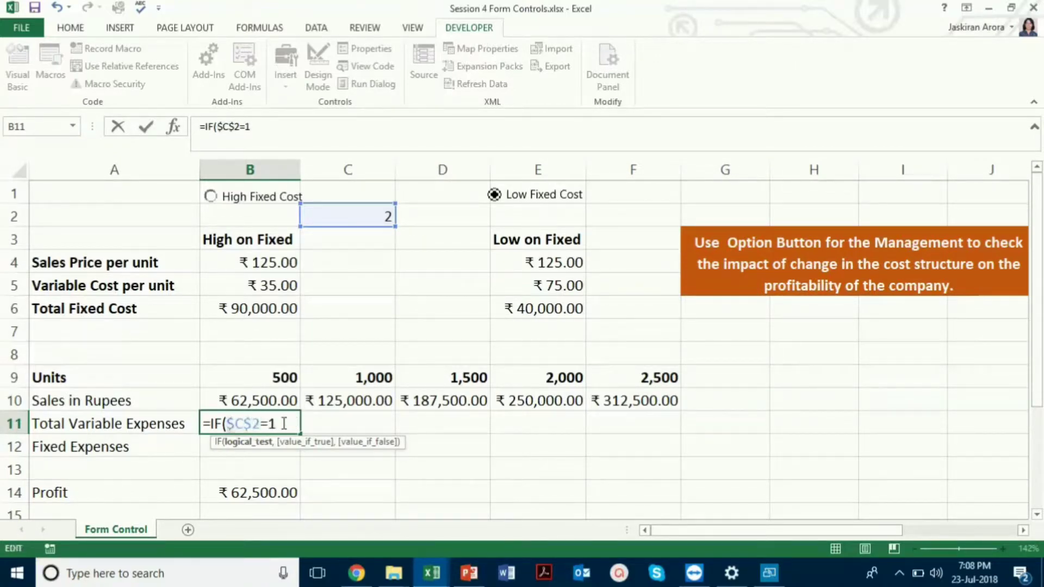
text(,)
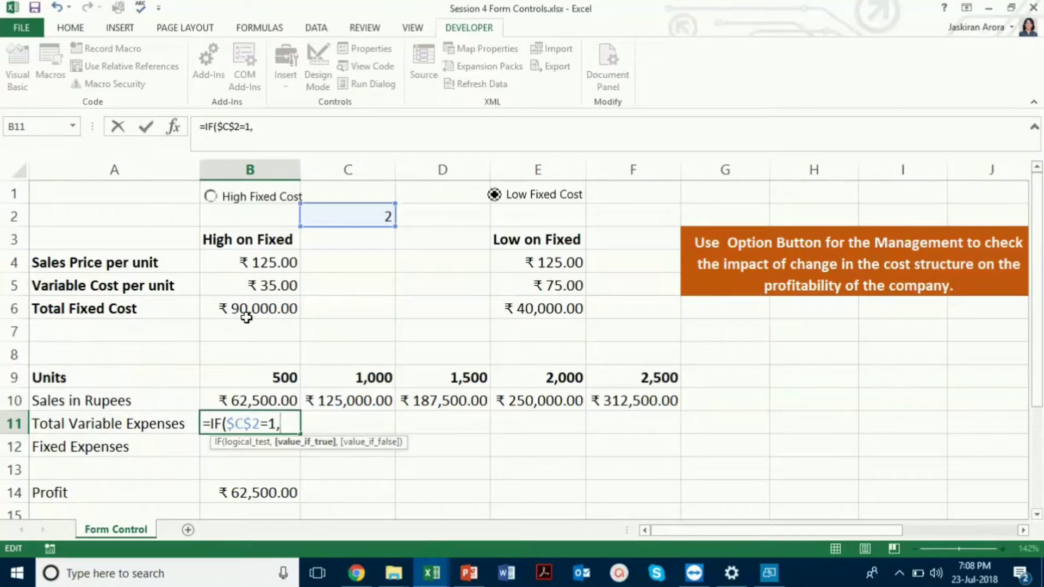
Step: Complete the Total Variable Expenses IF formula in B11 with $B$5*B9 if true and $E$5*B9 if false
click(252, 281)
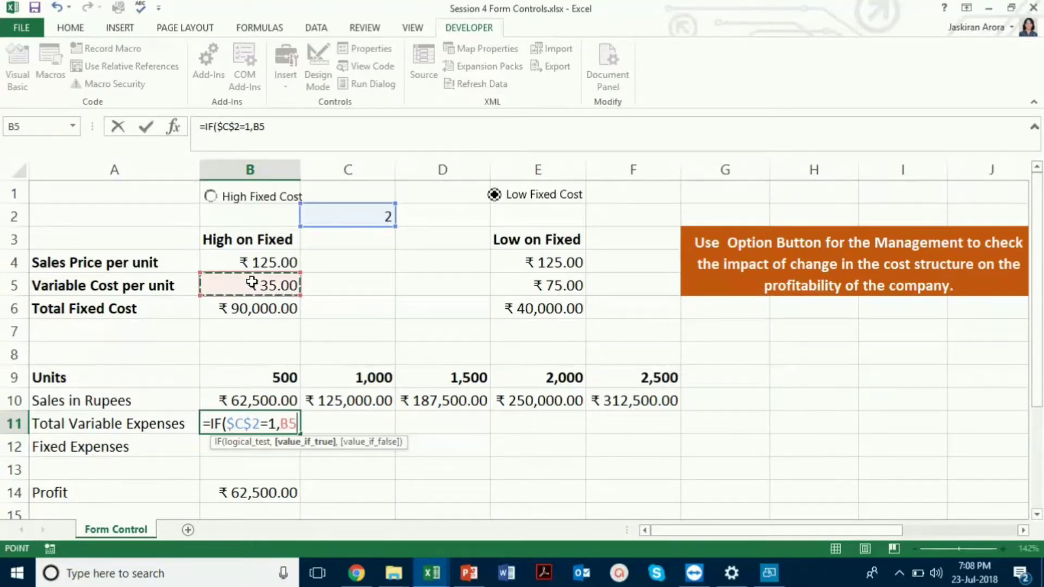
key(F4)
text(*)
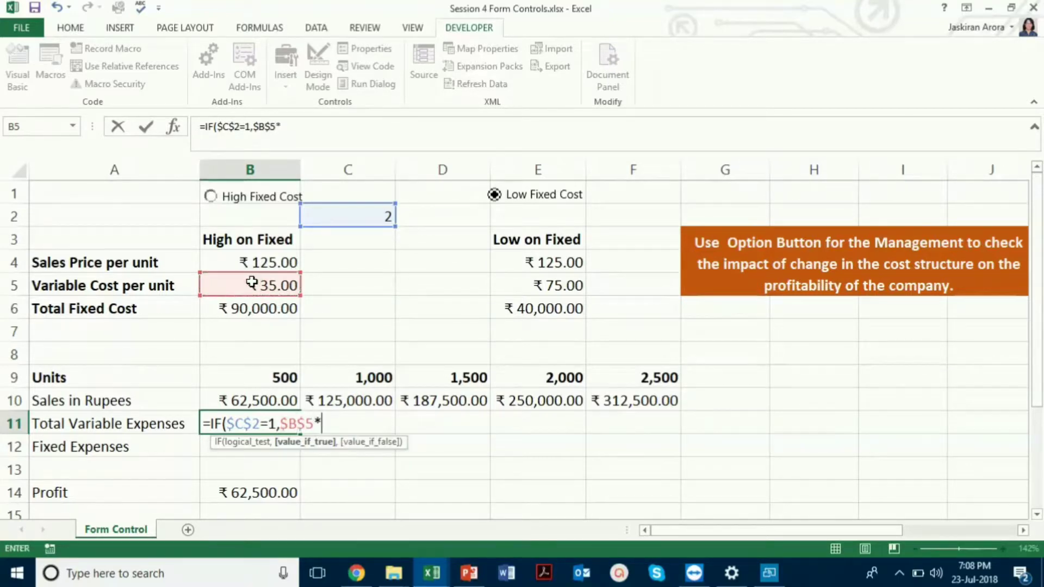
click(260, 370)
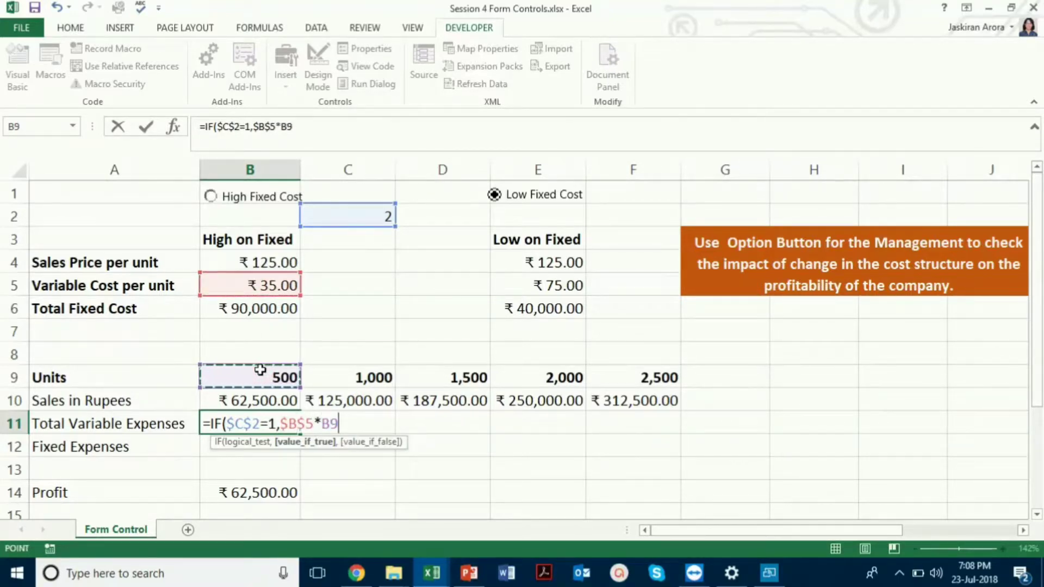
text(,)
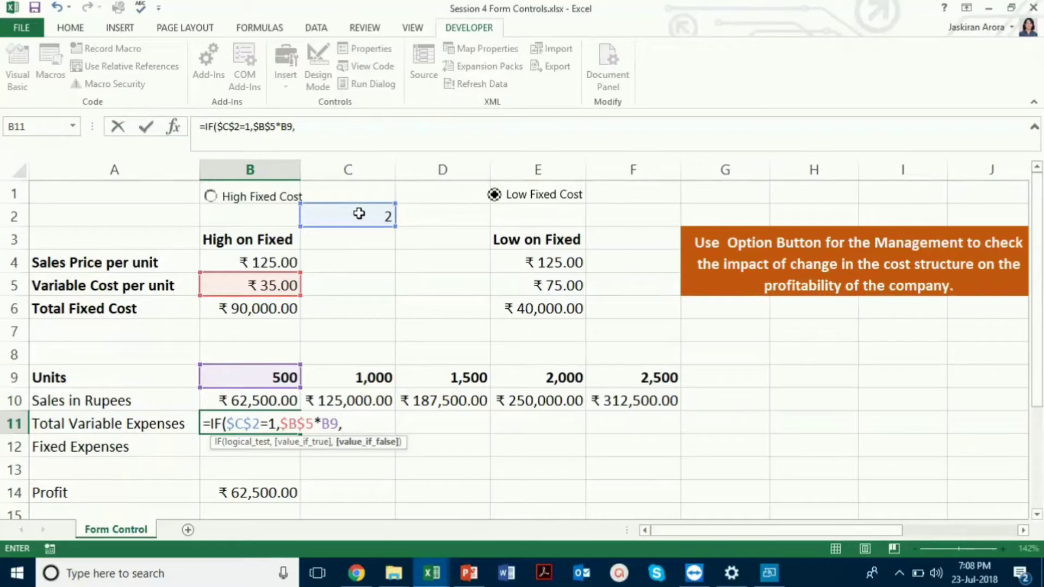
click(549, 285)
key(F4)
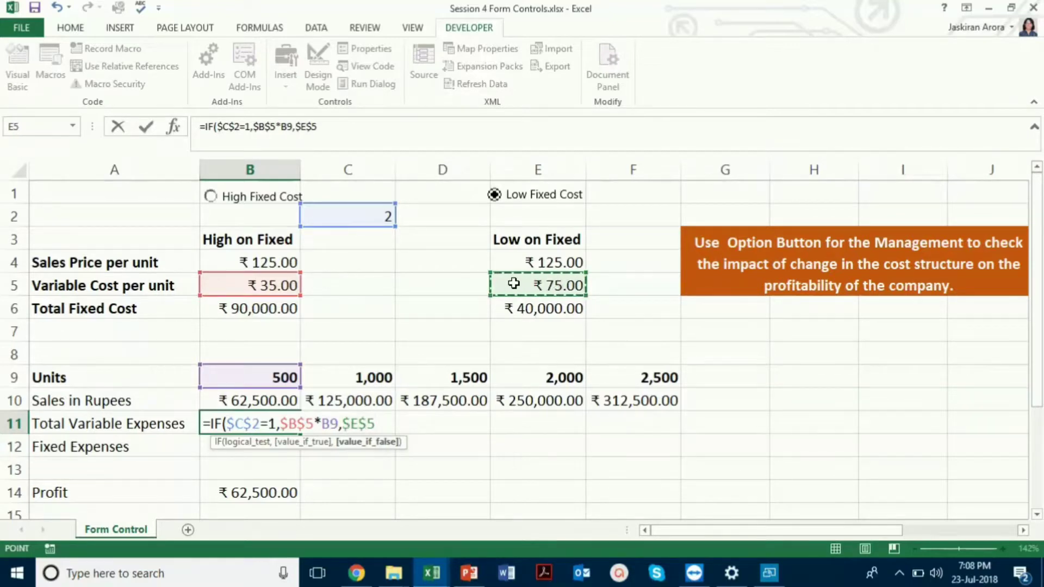
text(*)
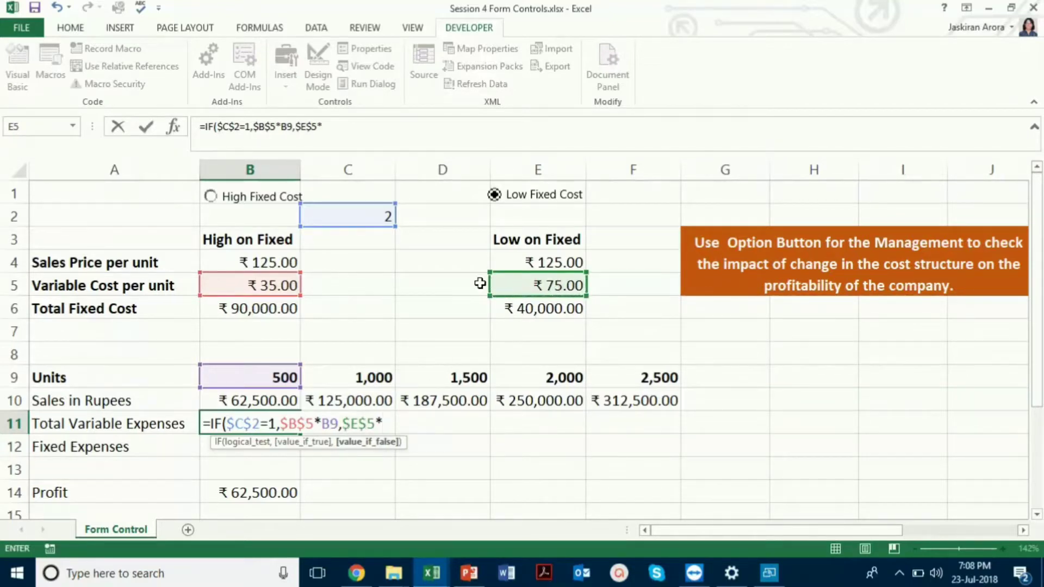
click(221, 378)
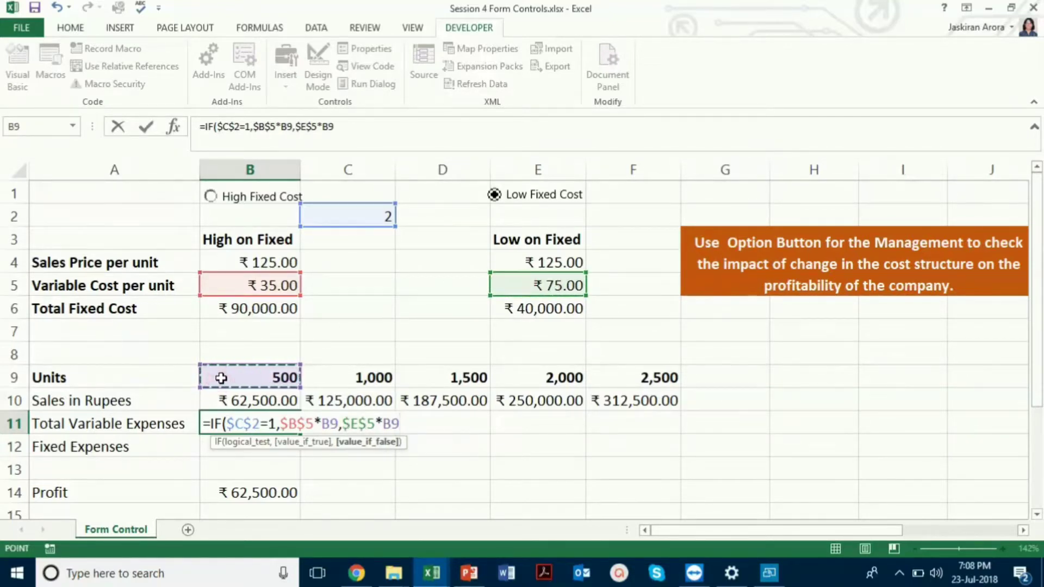
text())
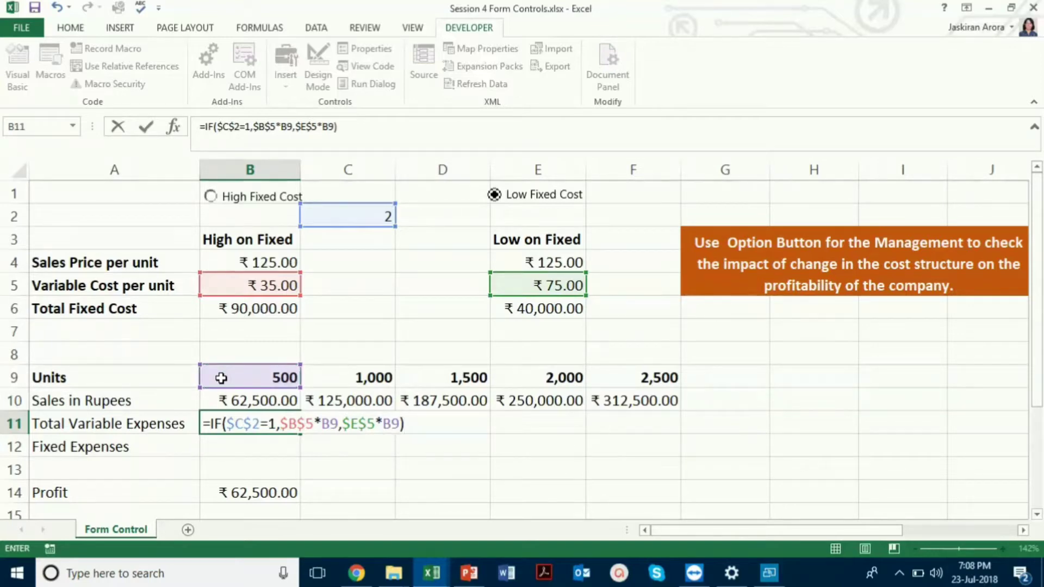
key(Return)
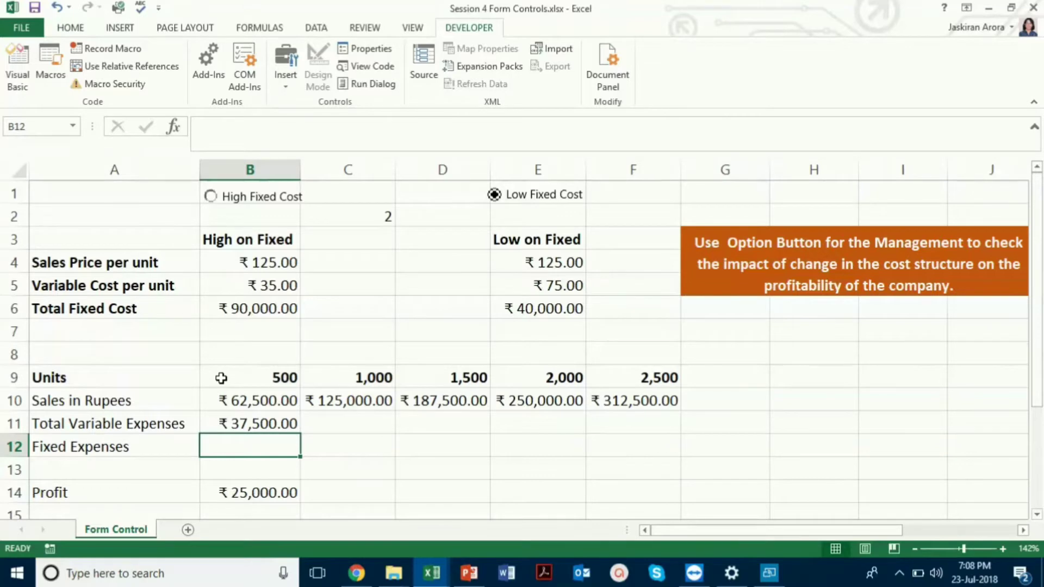
Step: Enter the Fixed Expenses formula =IF($C$2=1,$B$6,$E$6) in B12, using absolute references
text(=if)
key(Tab)
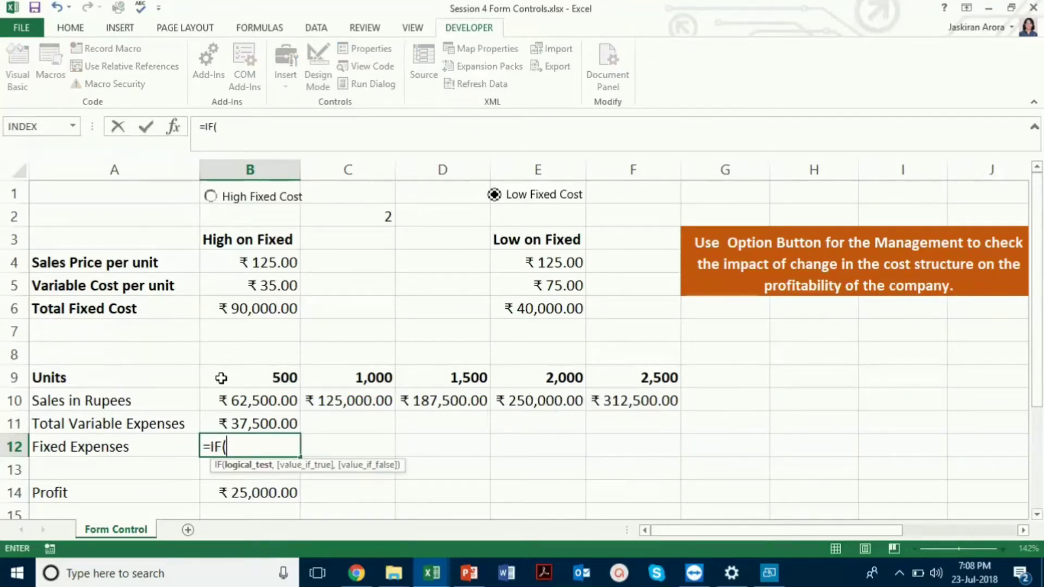
click(377, 215)
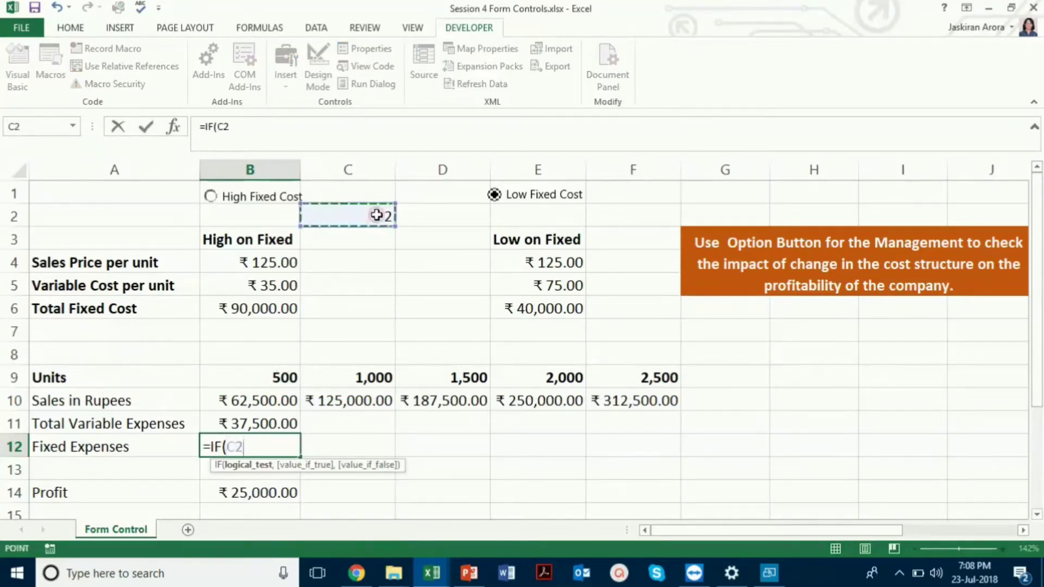
key(F4)
text(=)
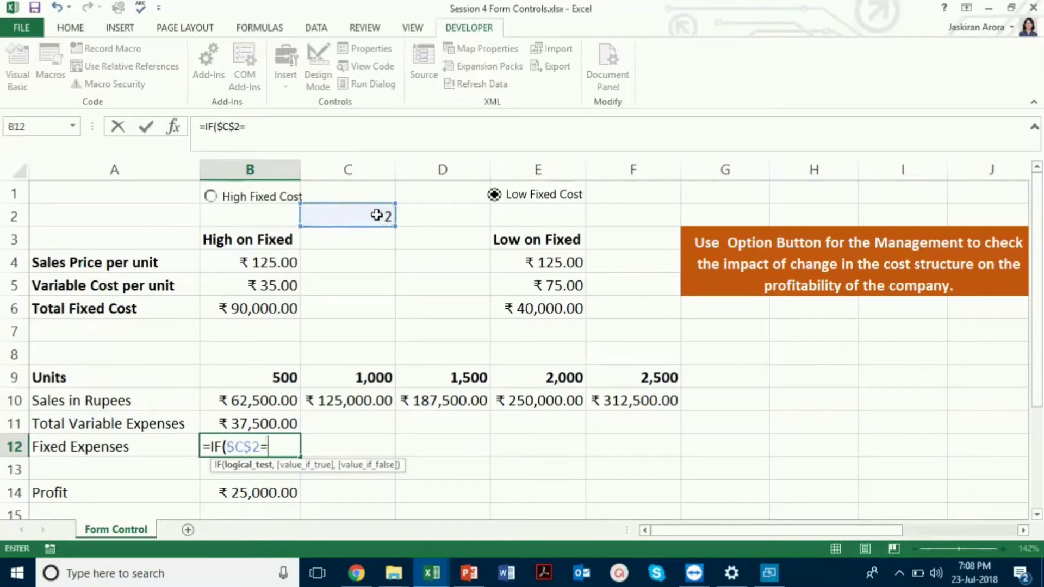
text(1,)
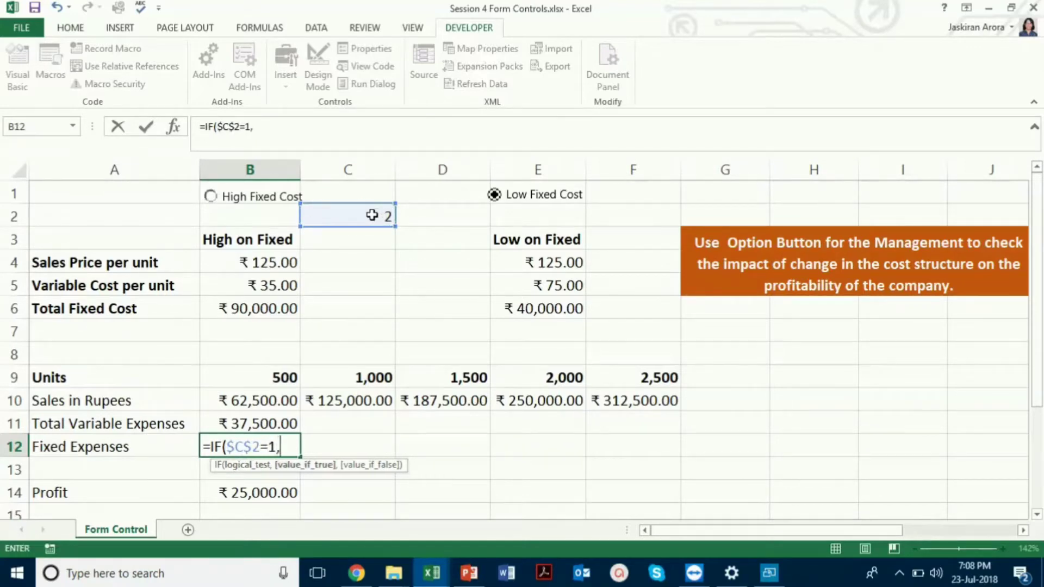
click(264, 308)
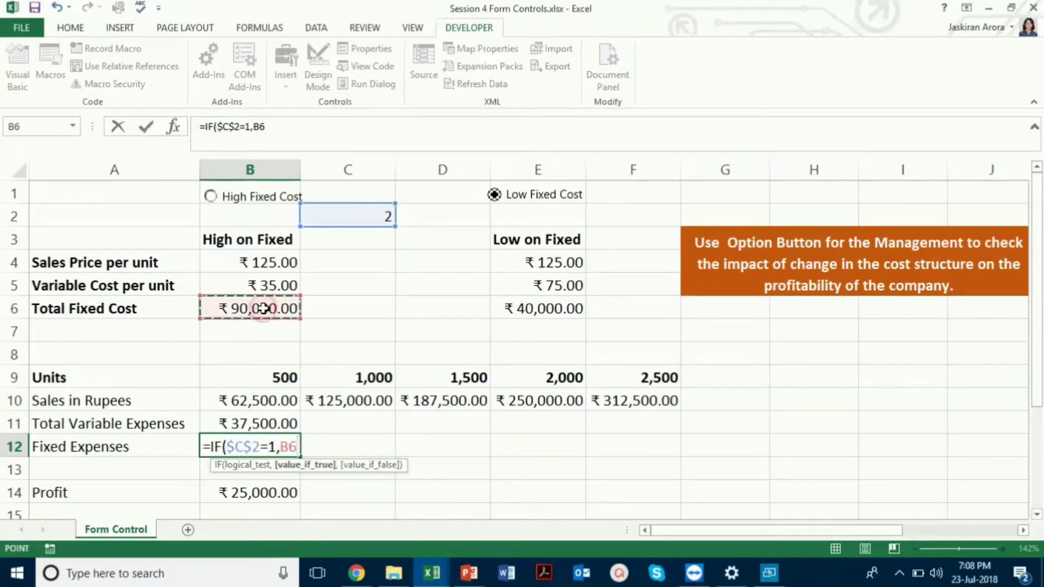
key(F4)
text(,)
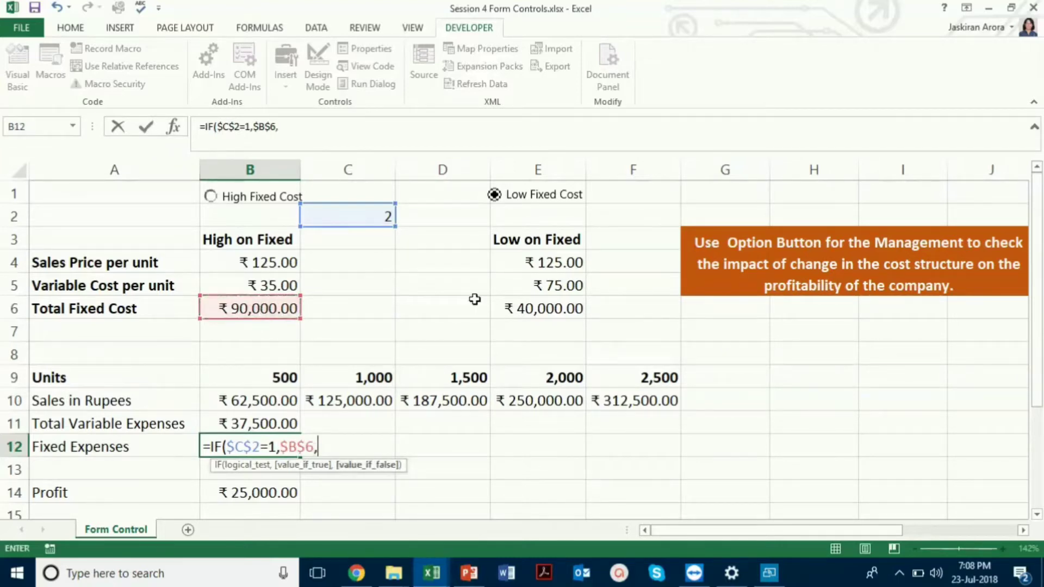
click(530, 310)
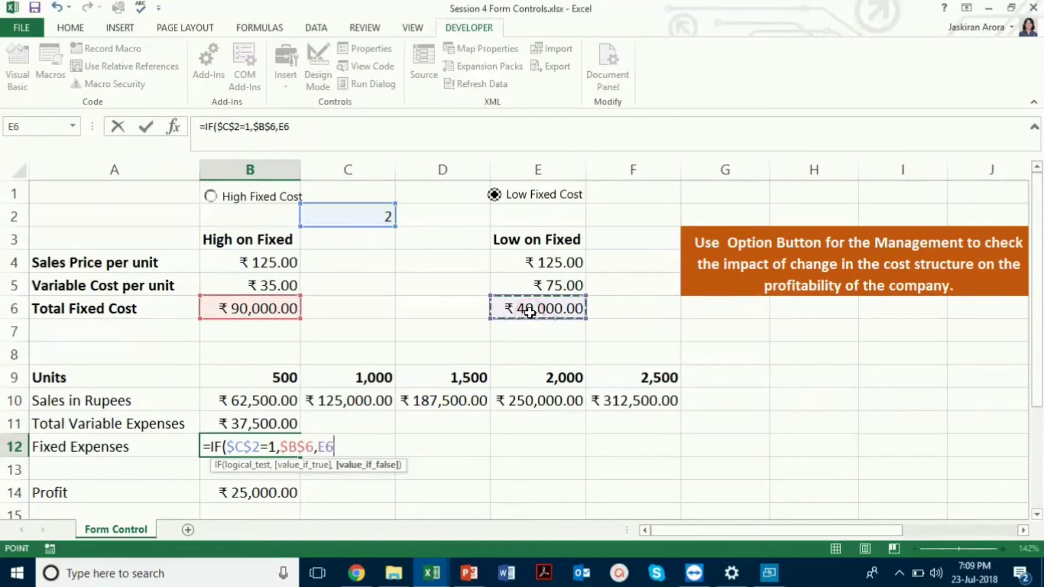
key(F4)
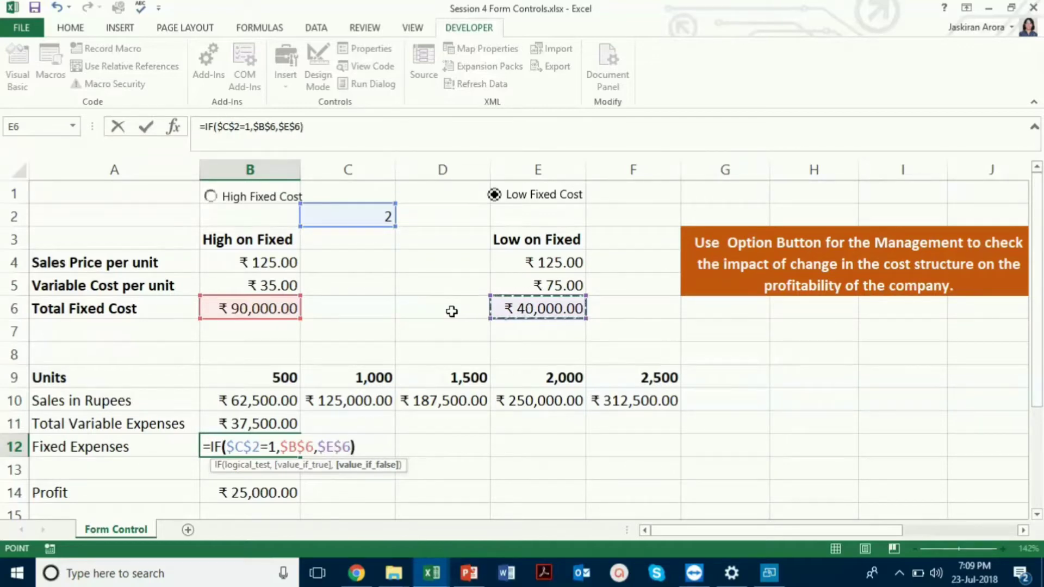
key(Return)
Step: Fill the expense formulas in B11:B12 and the Profit formula in B14 across to column F, selecting the High Fixed Cost option between the fills
drag(263, 423, 651, 460)
click(582, 492)
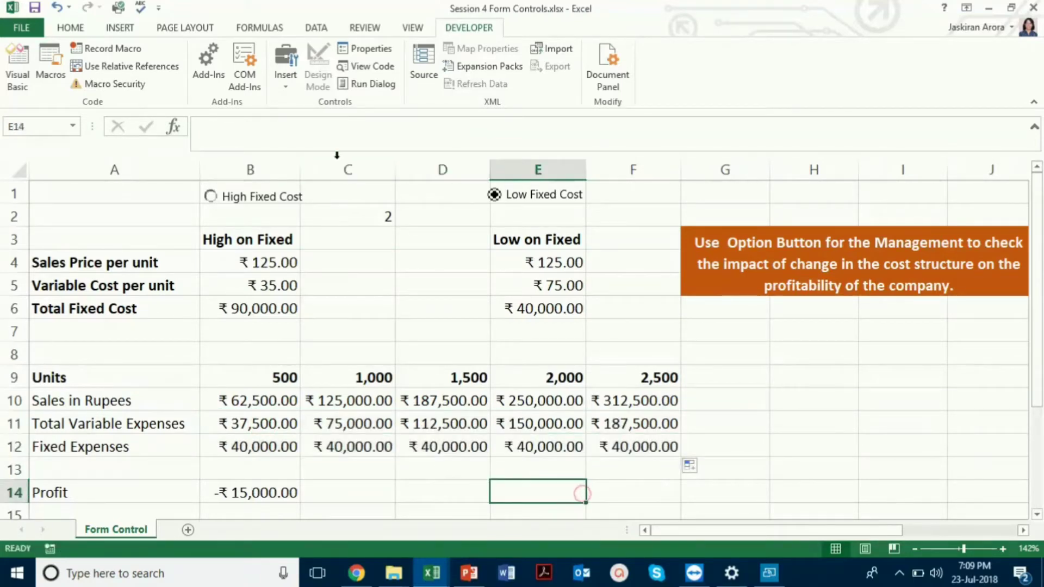
click(213, 199)
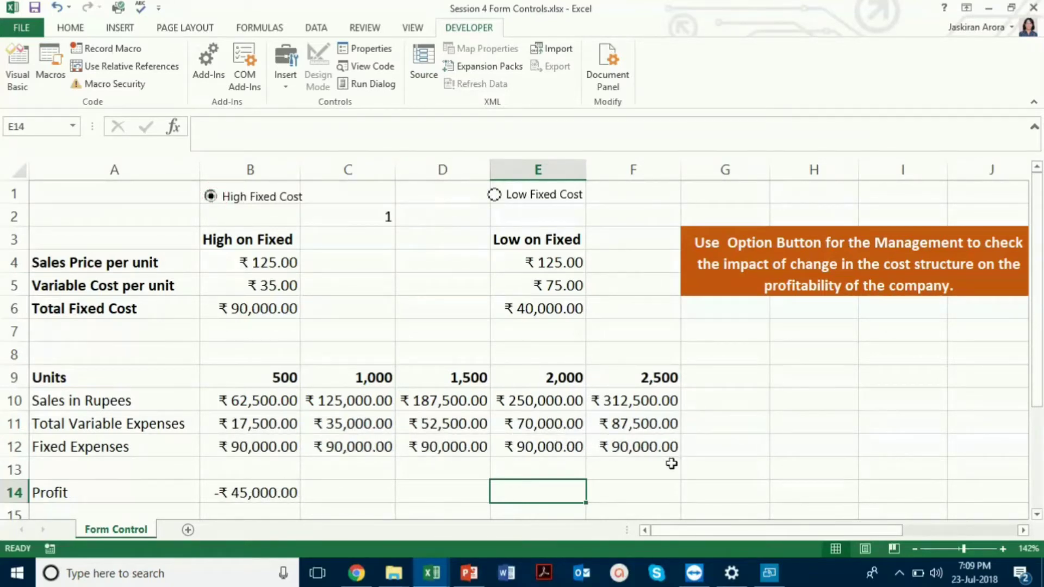
click(280, 495)
drag(298, 503, 670, 493)
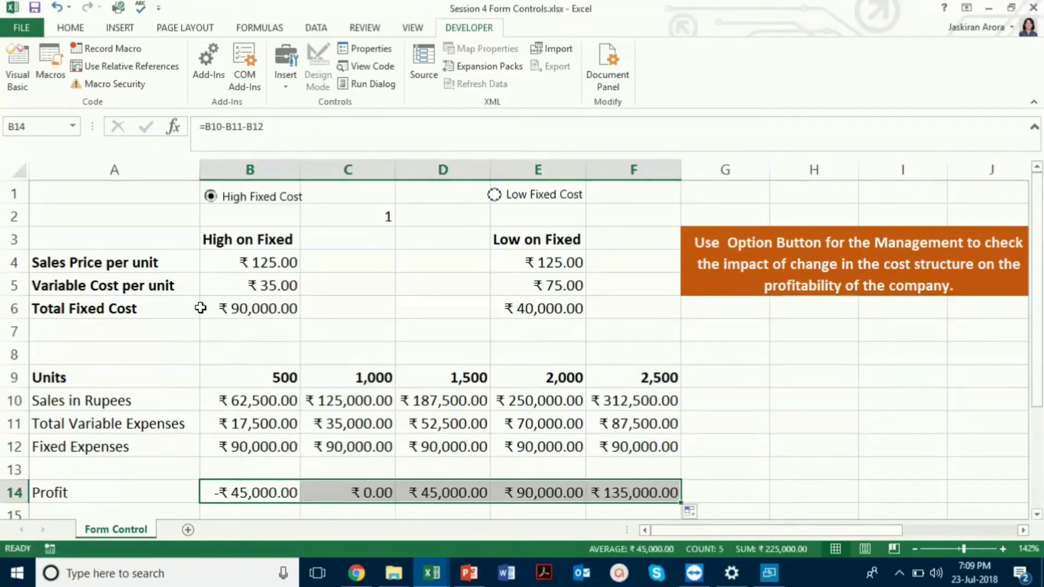
Step: Switch between the Low and High Fixed Cost options to compare the profits, ending on Low Fixed Cost
click(495, 197)
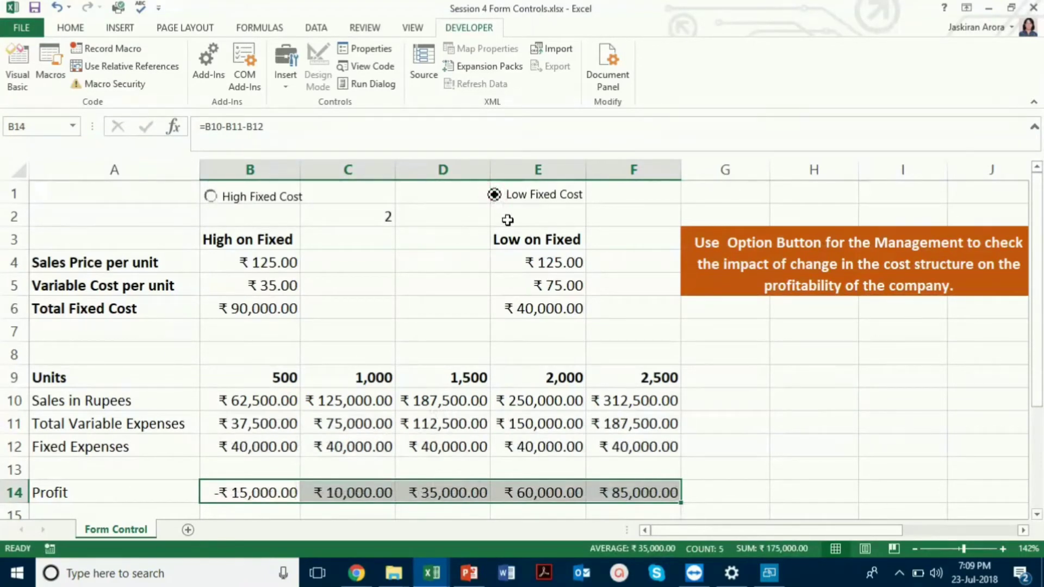
click(211, 197)
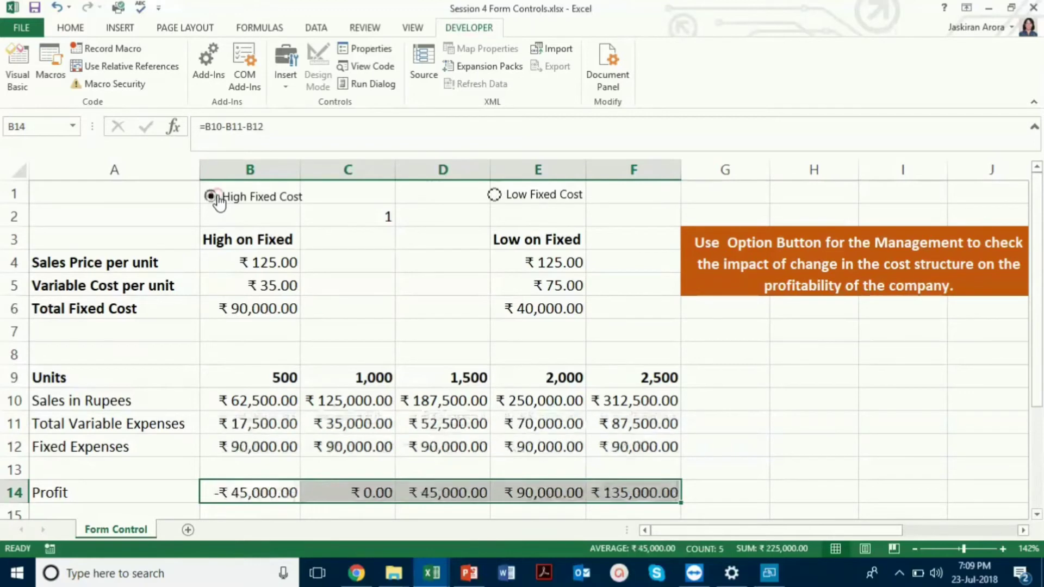
click(496, 200)
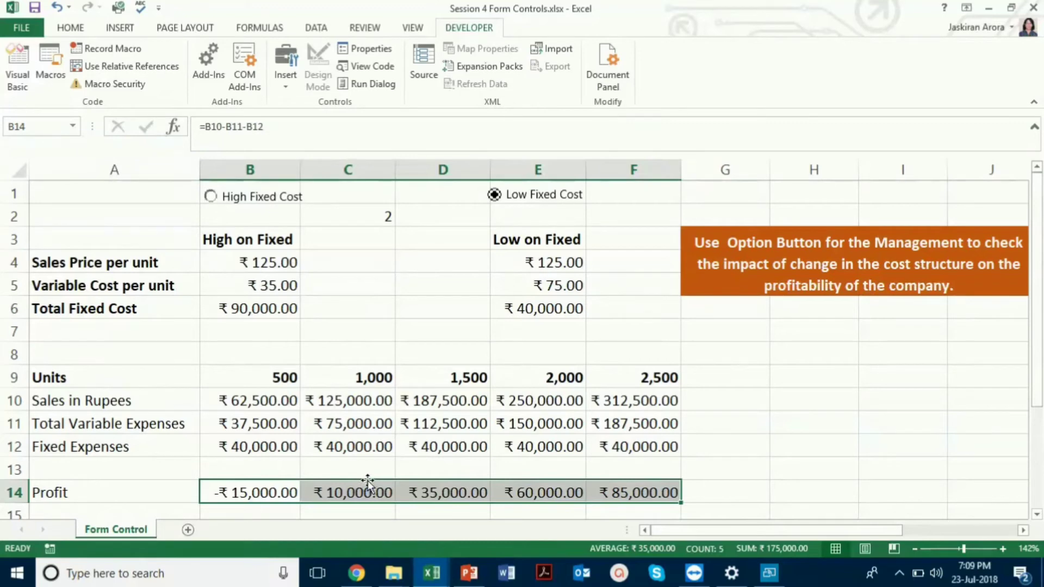
Step: Hide the option buttons' linked value in C2 by setting its font colour to white
click(371, 219)
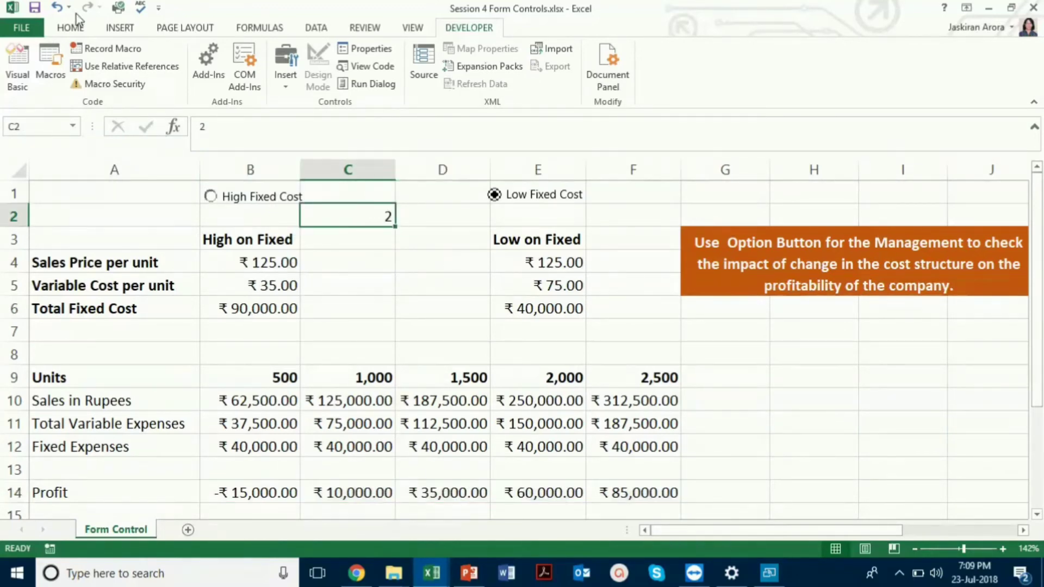
click(81, 28)
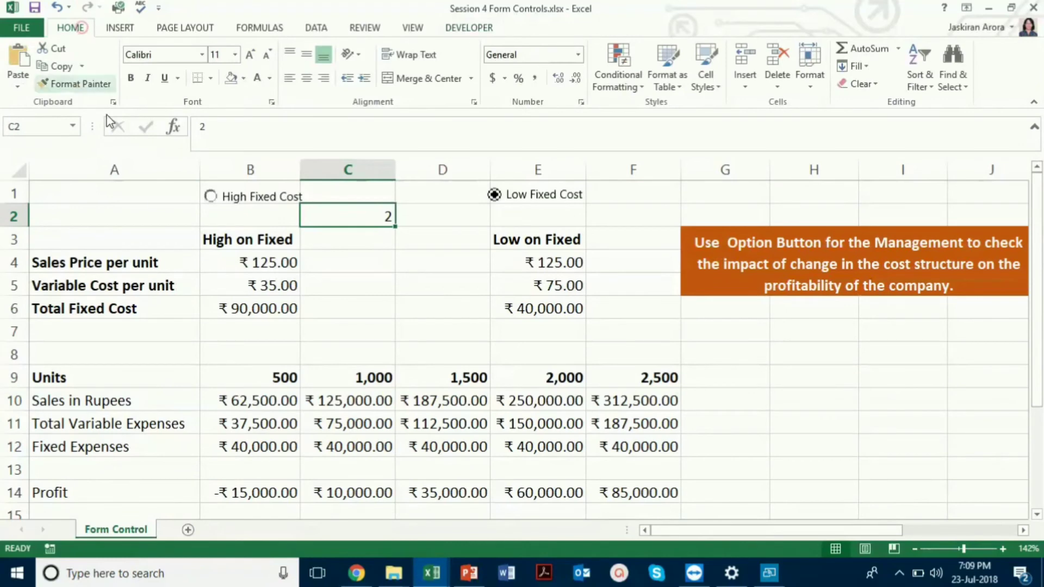
click(257, 79)
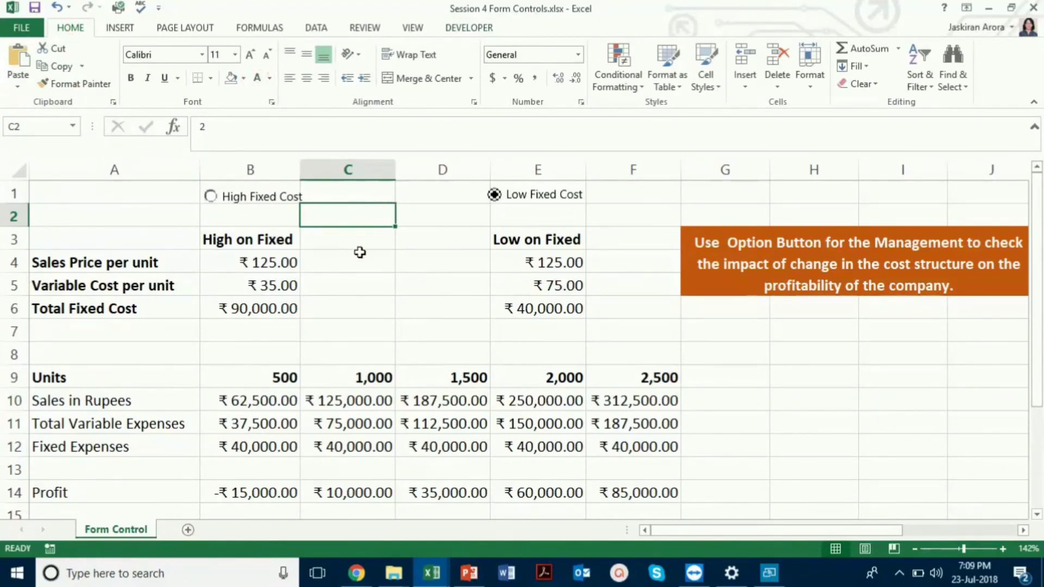